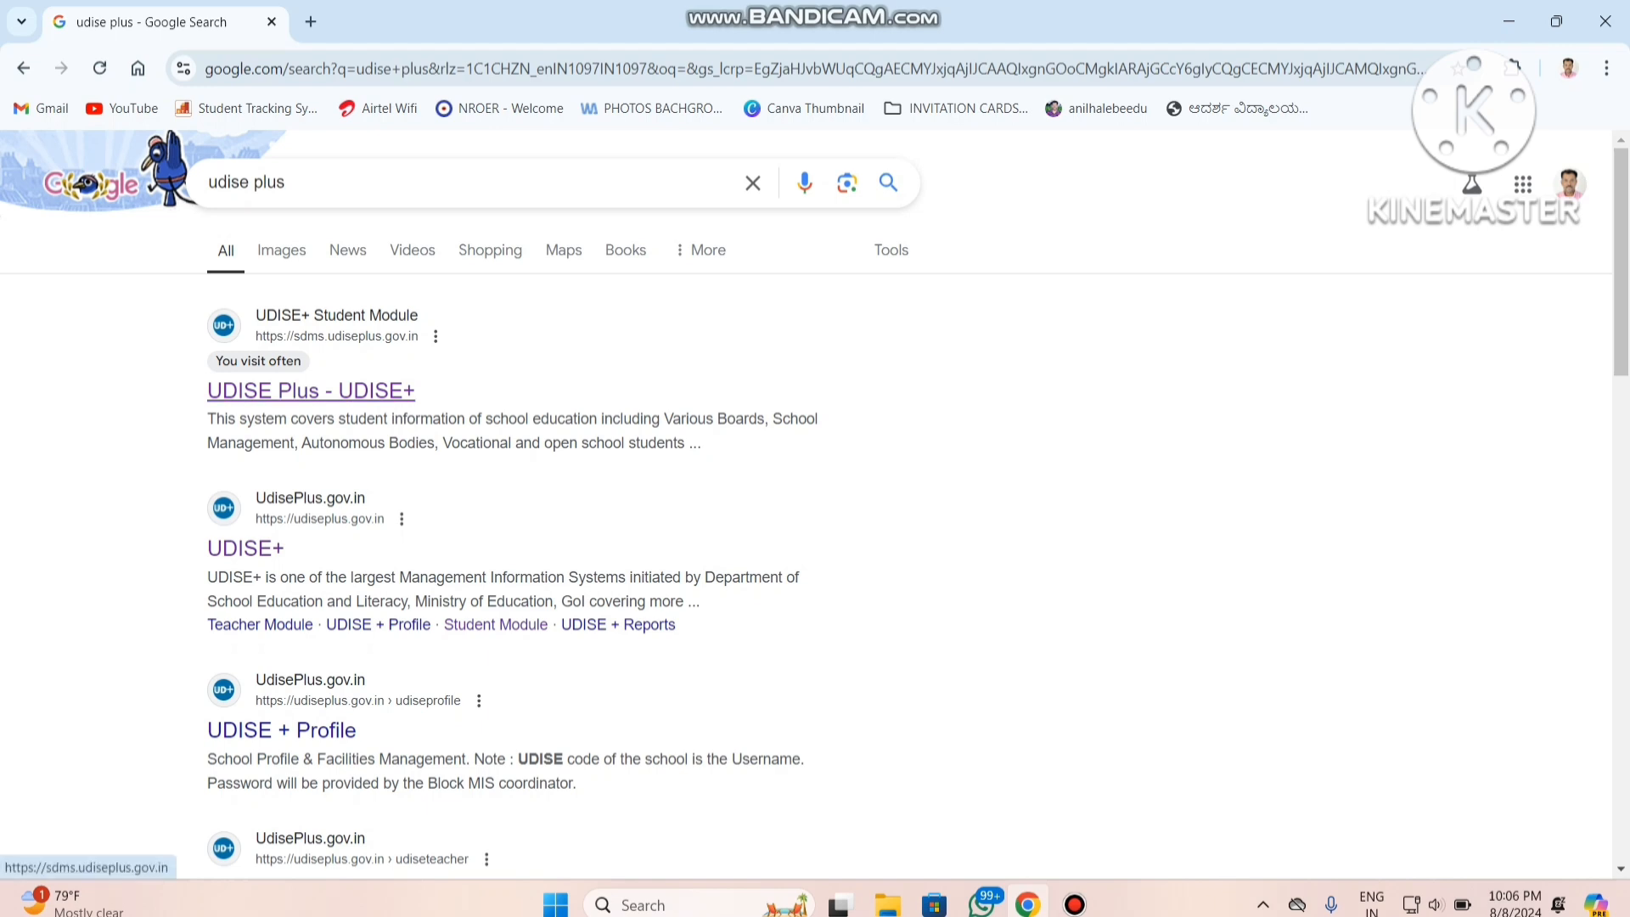
# Open the UDISE+ Student Module site from the search results and go to the login page for KARNATAKA.
pyautogui.click(310, 390)
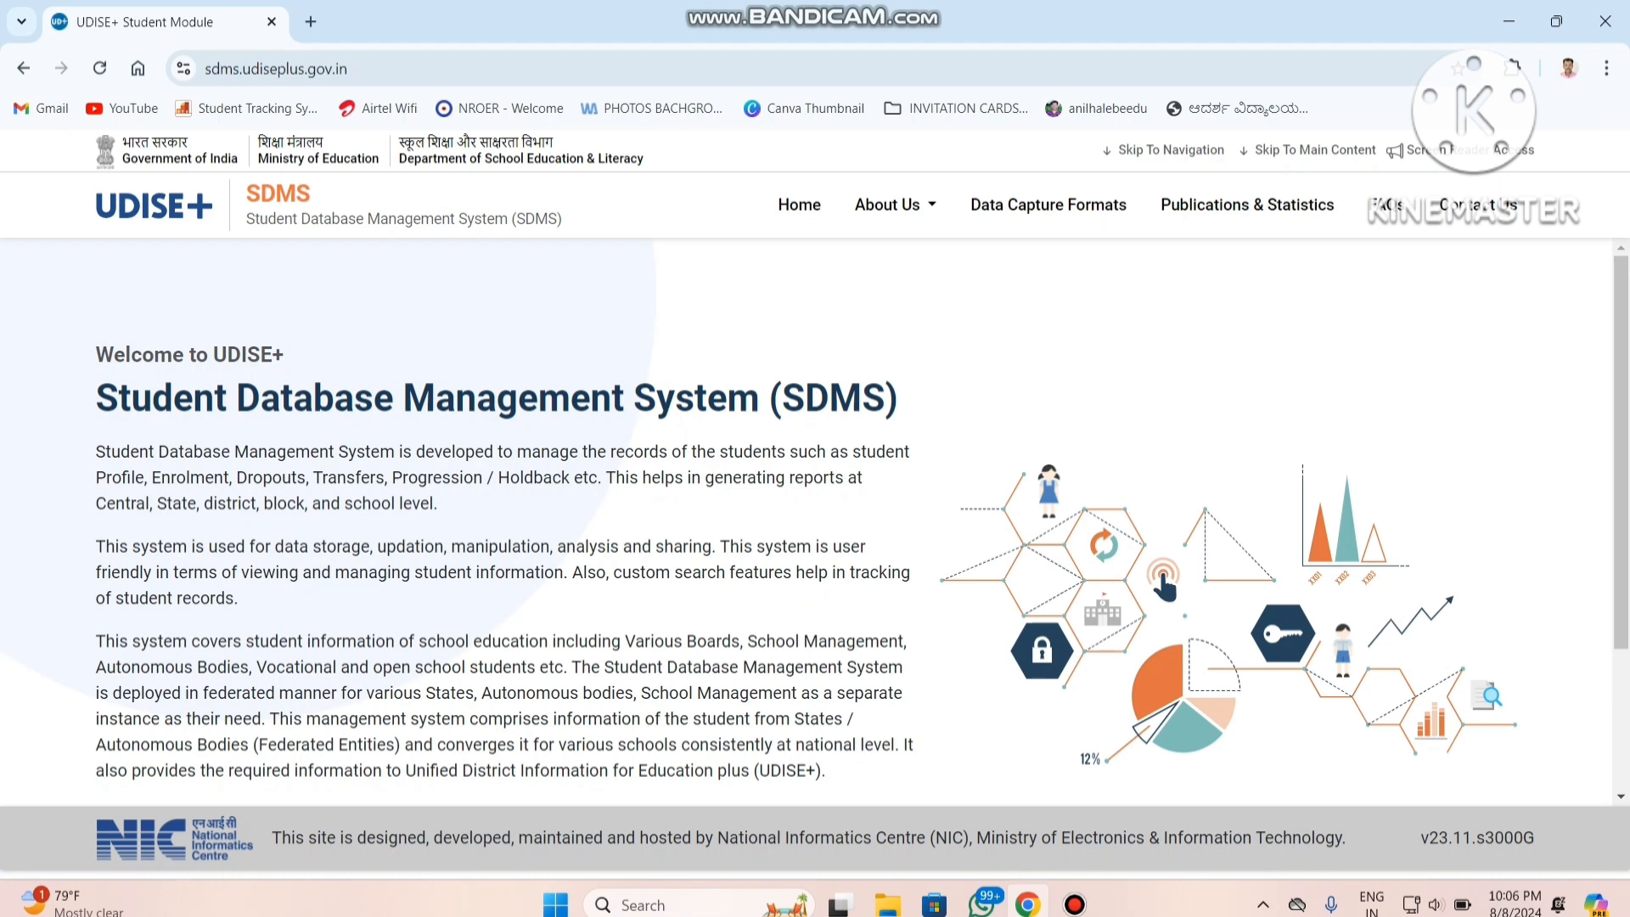
pyautogui.scroll(-3, 815, 518)
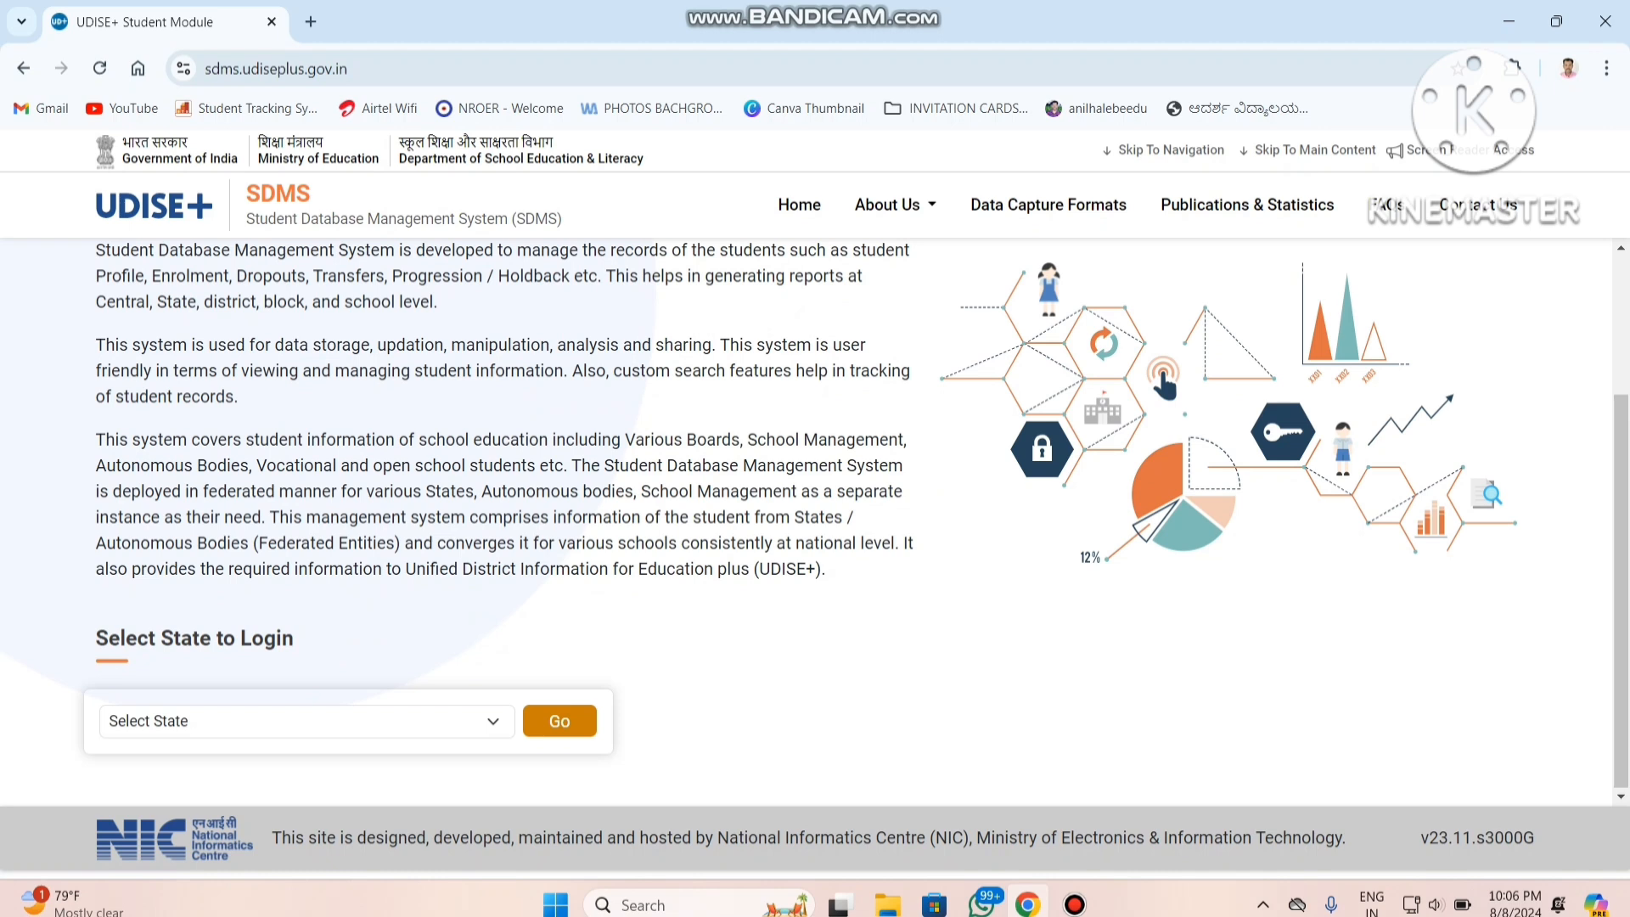
pyautogui.click(307, 720)
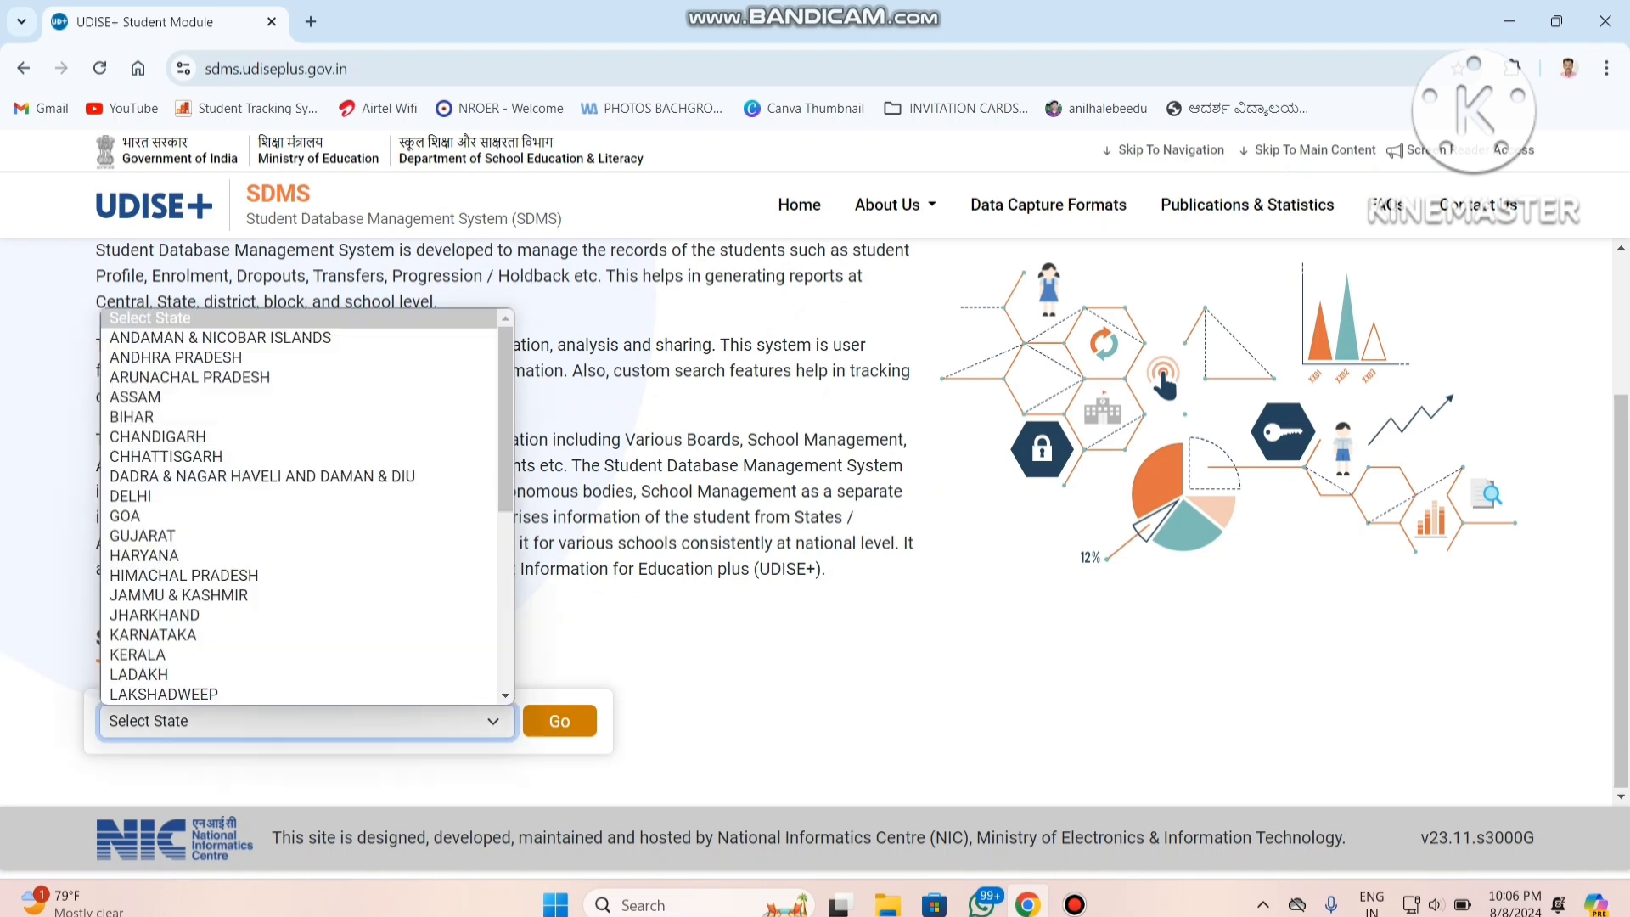
pyautogui.press('k')
pyautogui.press('Return')
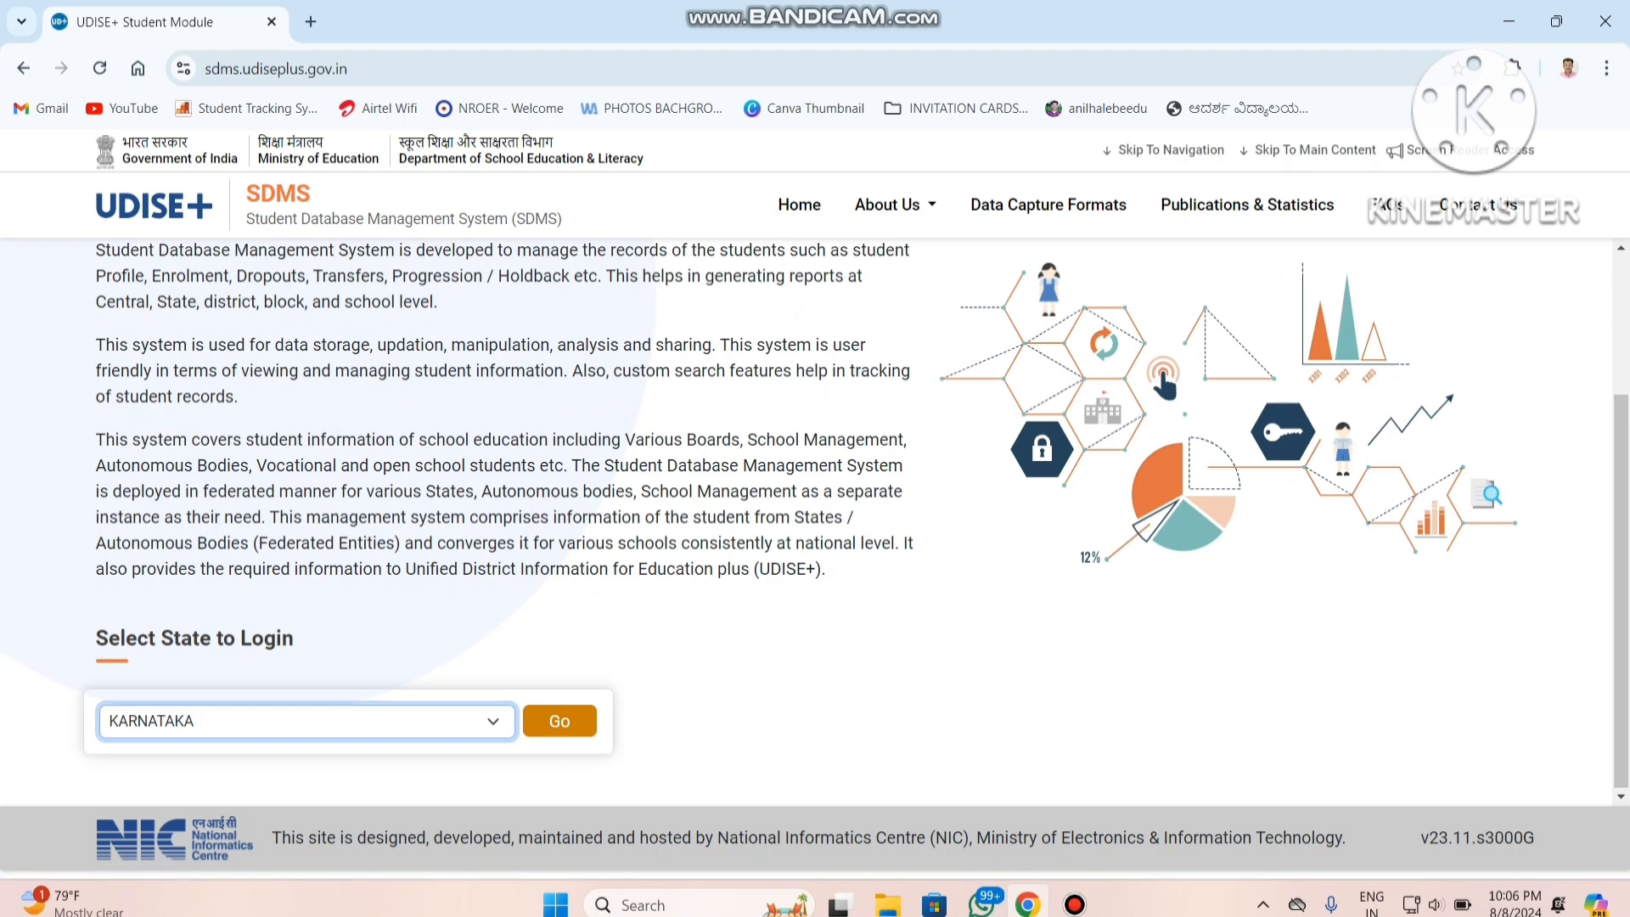
pyautogui.click(559, 721)
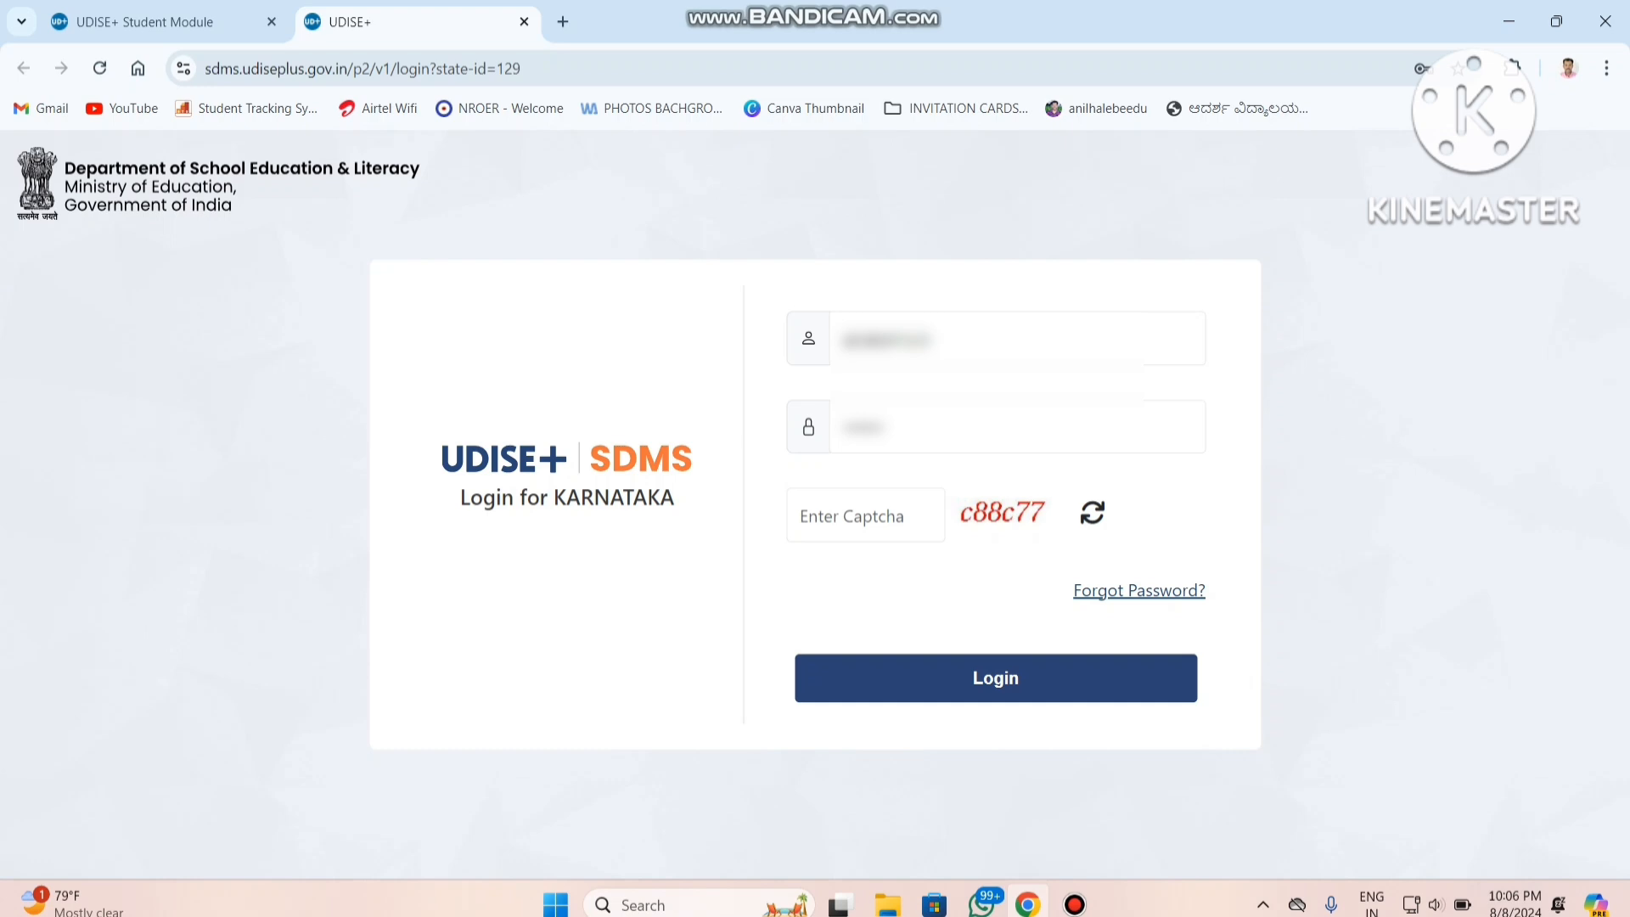
# Enter the displayed captcha code and log in with the prefilled school credentials.
pyautogui.click(852, 516)
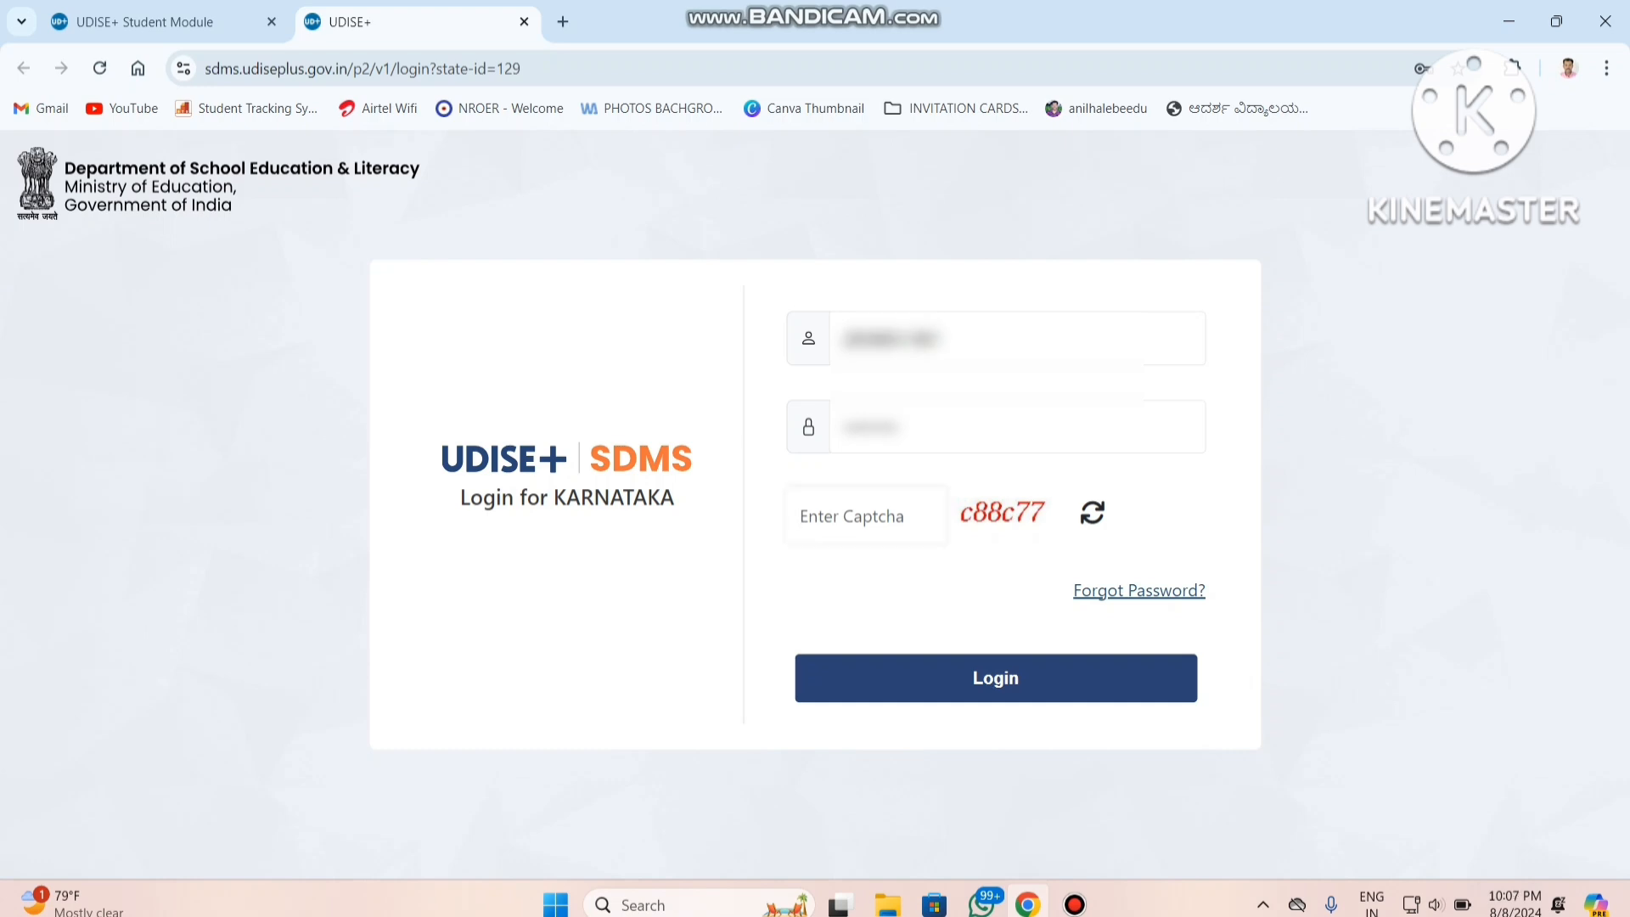
pyautogui.write('c88c77')
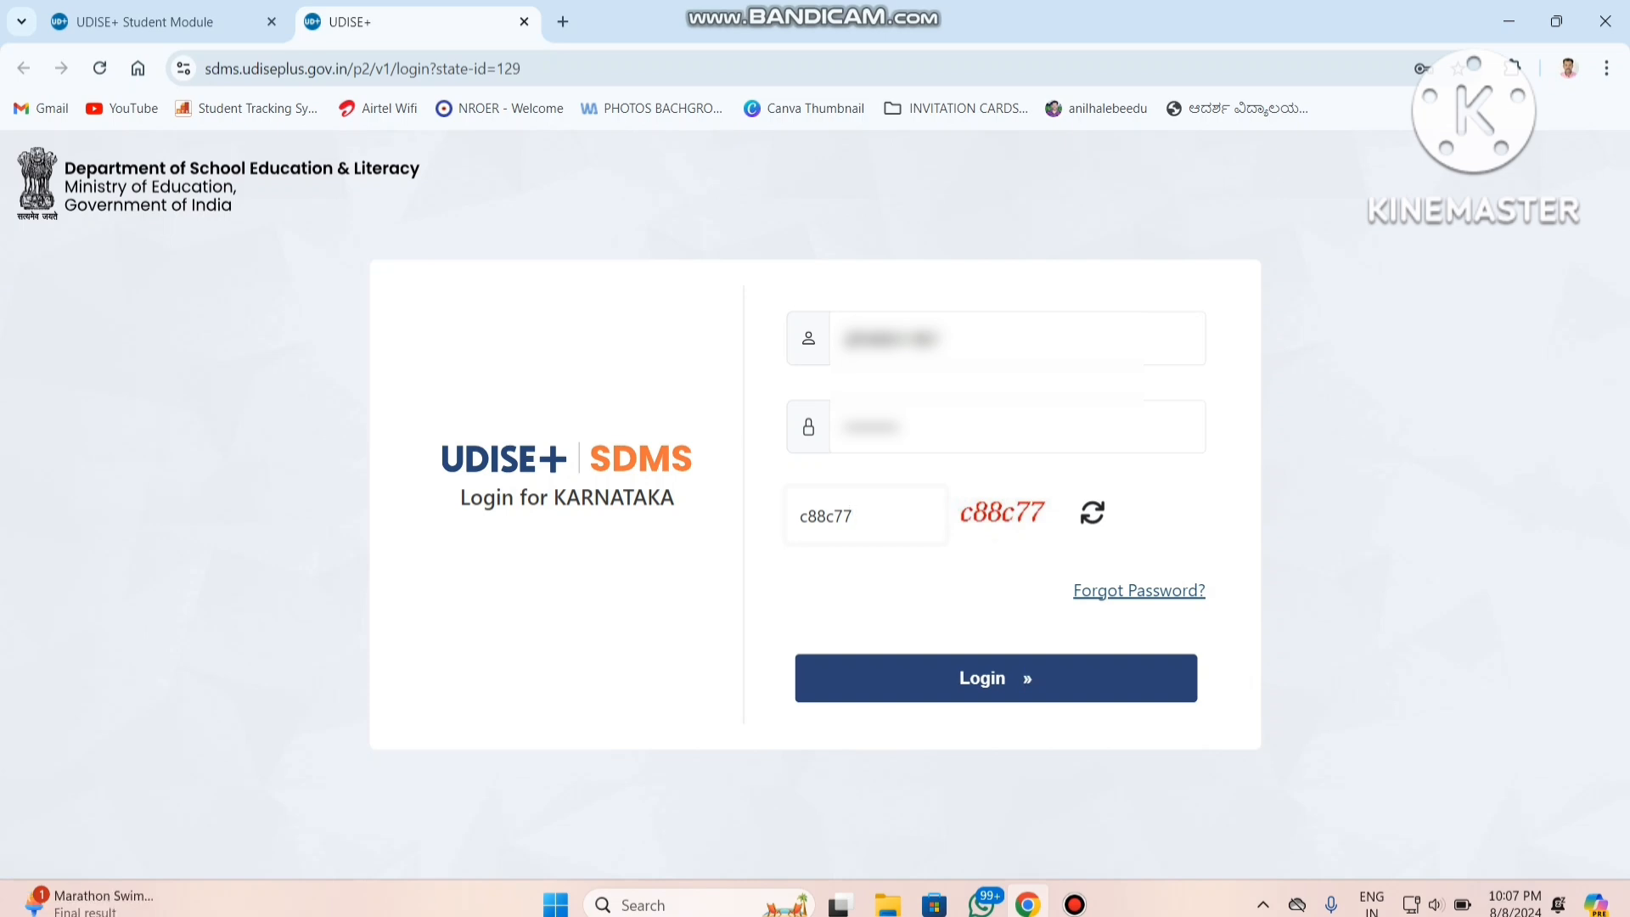
pyautogui.press('Return')
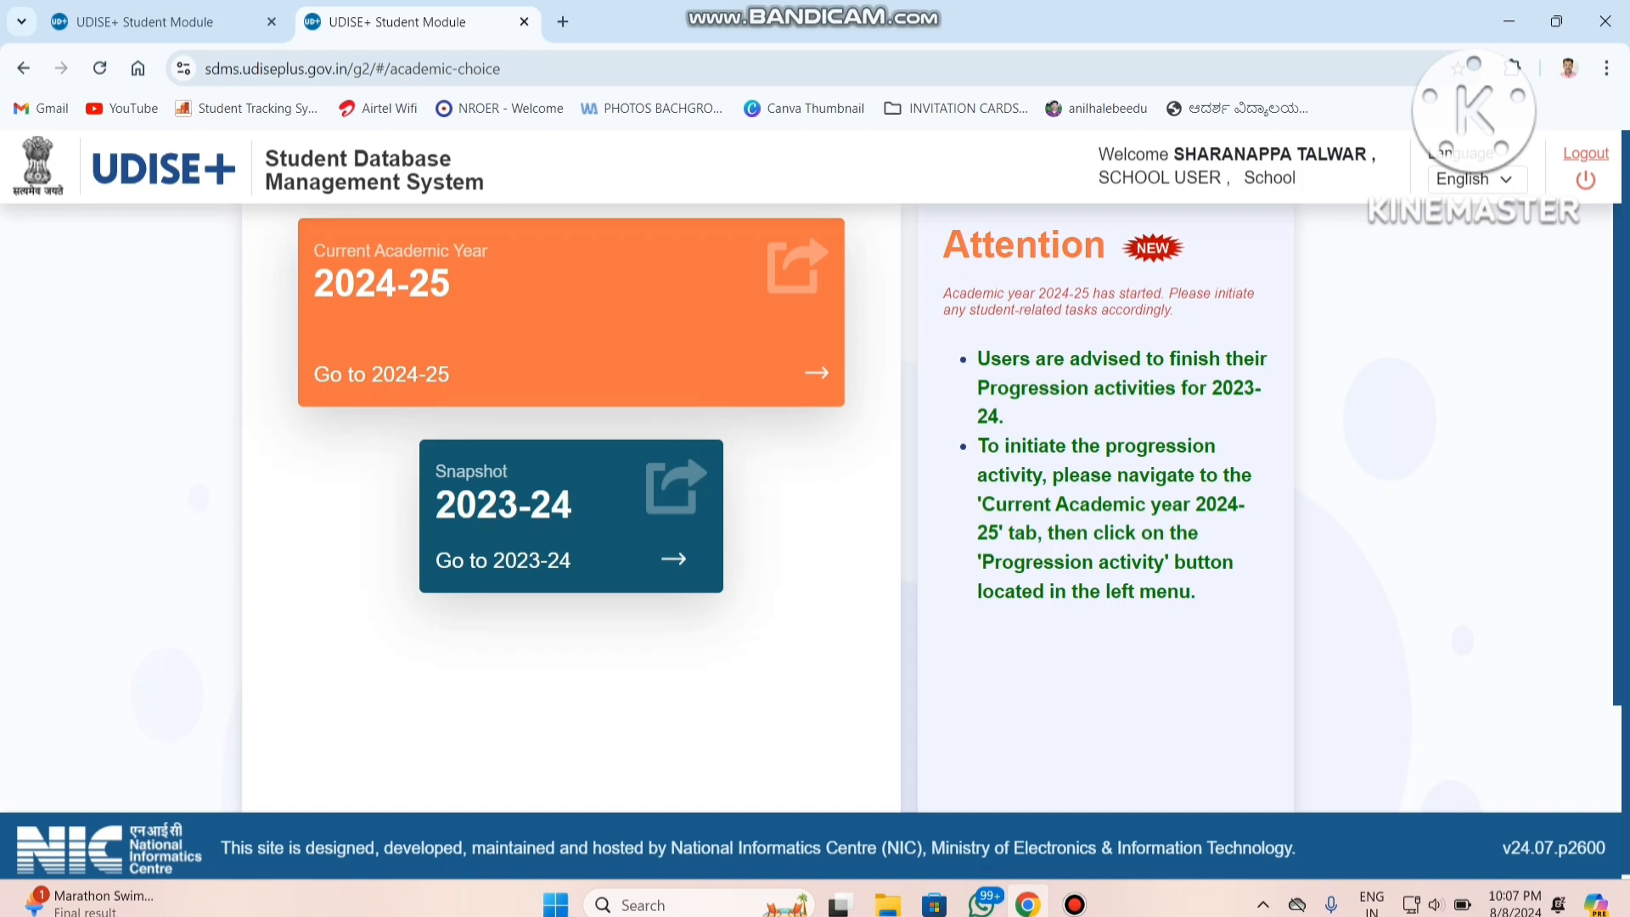
# Enter the 2024-25 academic year, dismiss the school information, and open the Progression Module under Progression Activity.
pyautogui.click(807, 229)
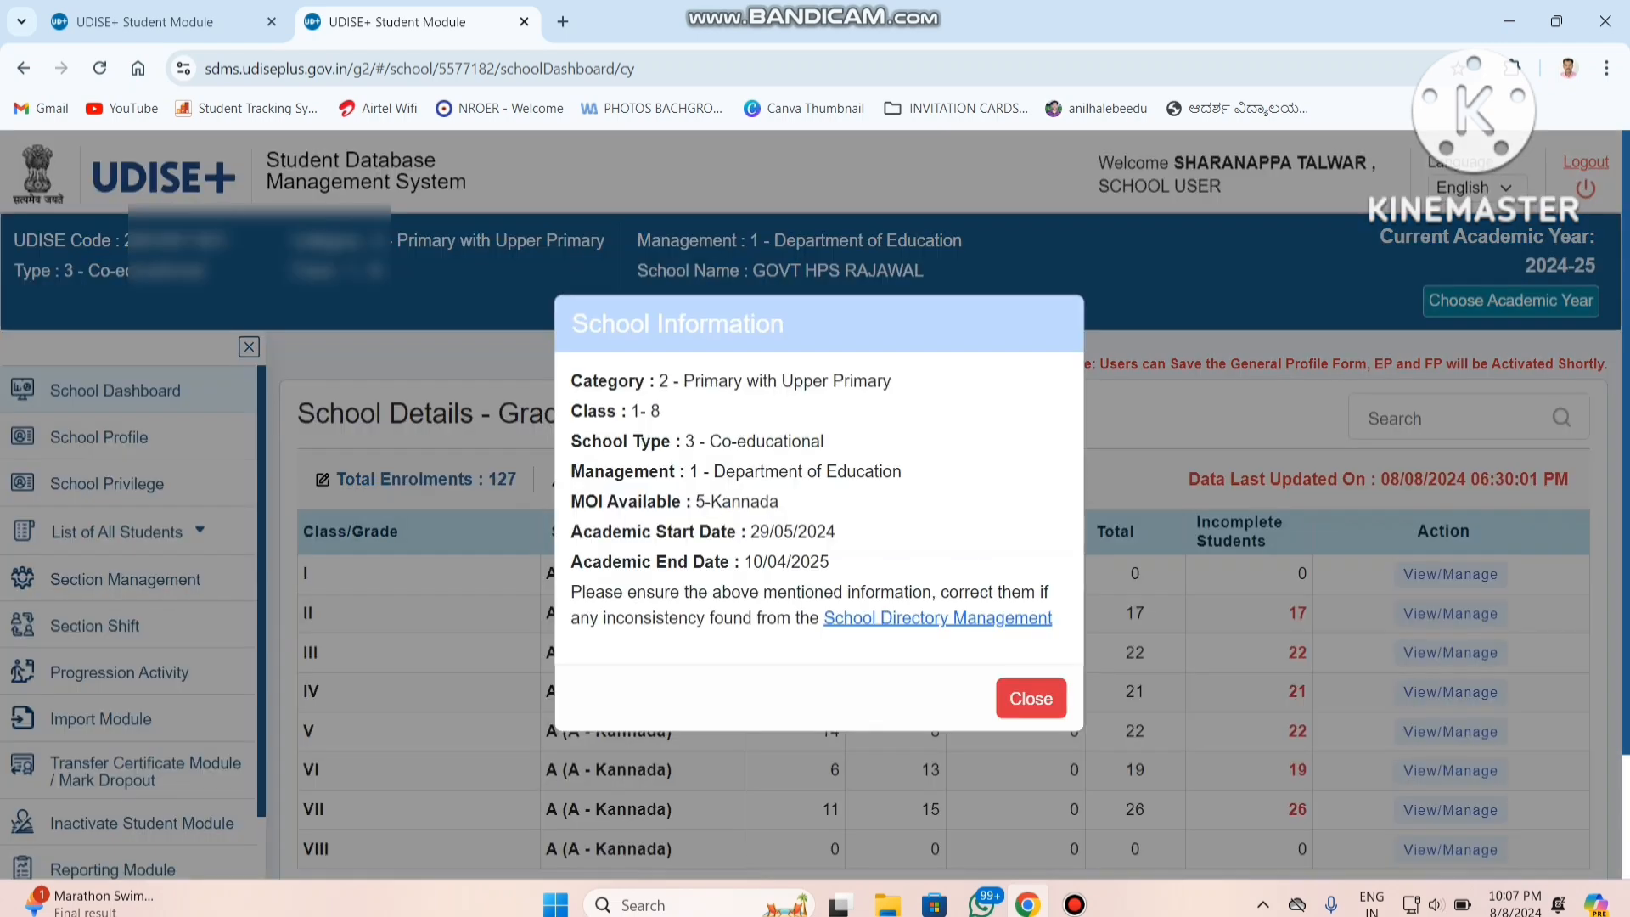
pyautogui.click(1031, 698)
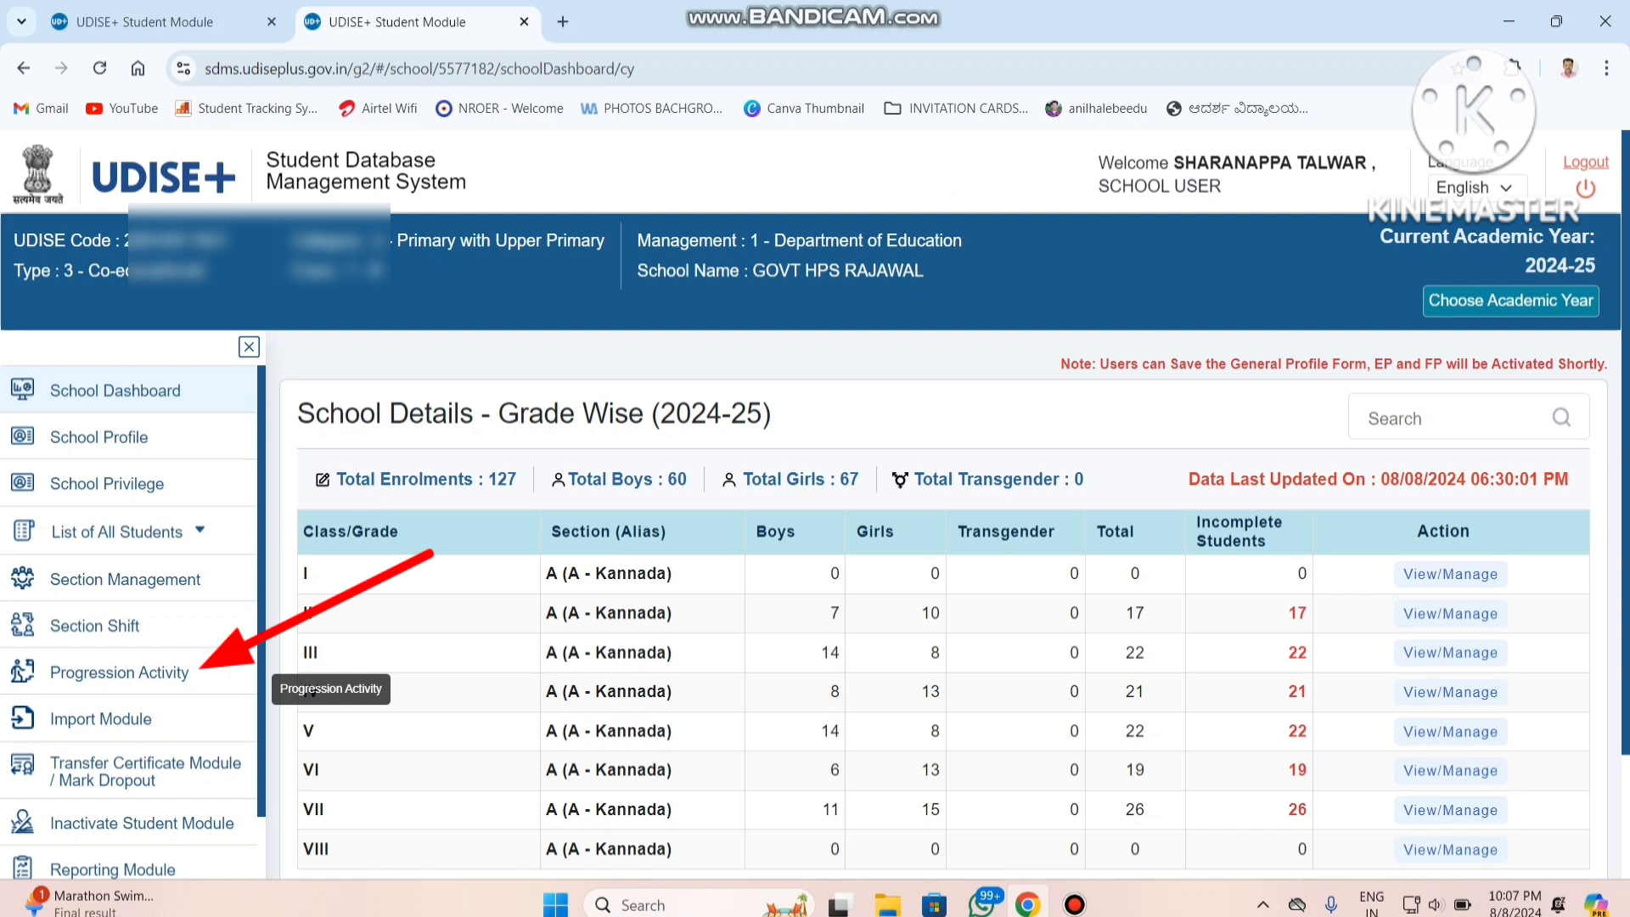
pyautogui.click(127, 671)
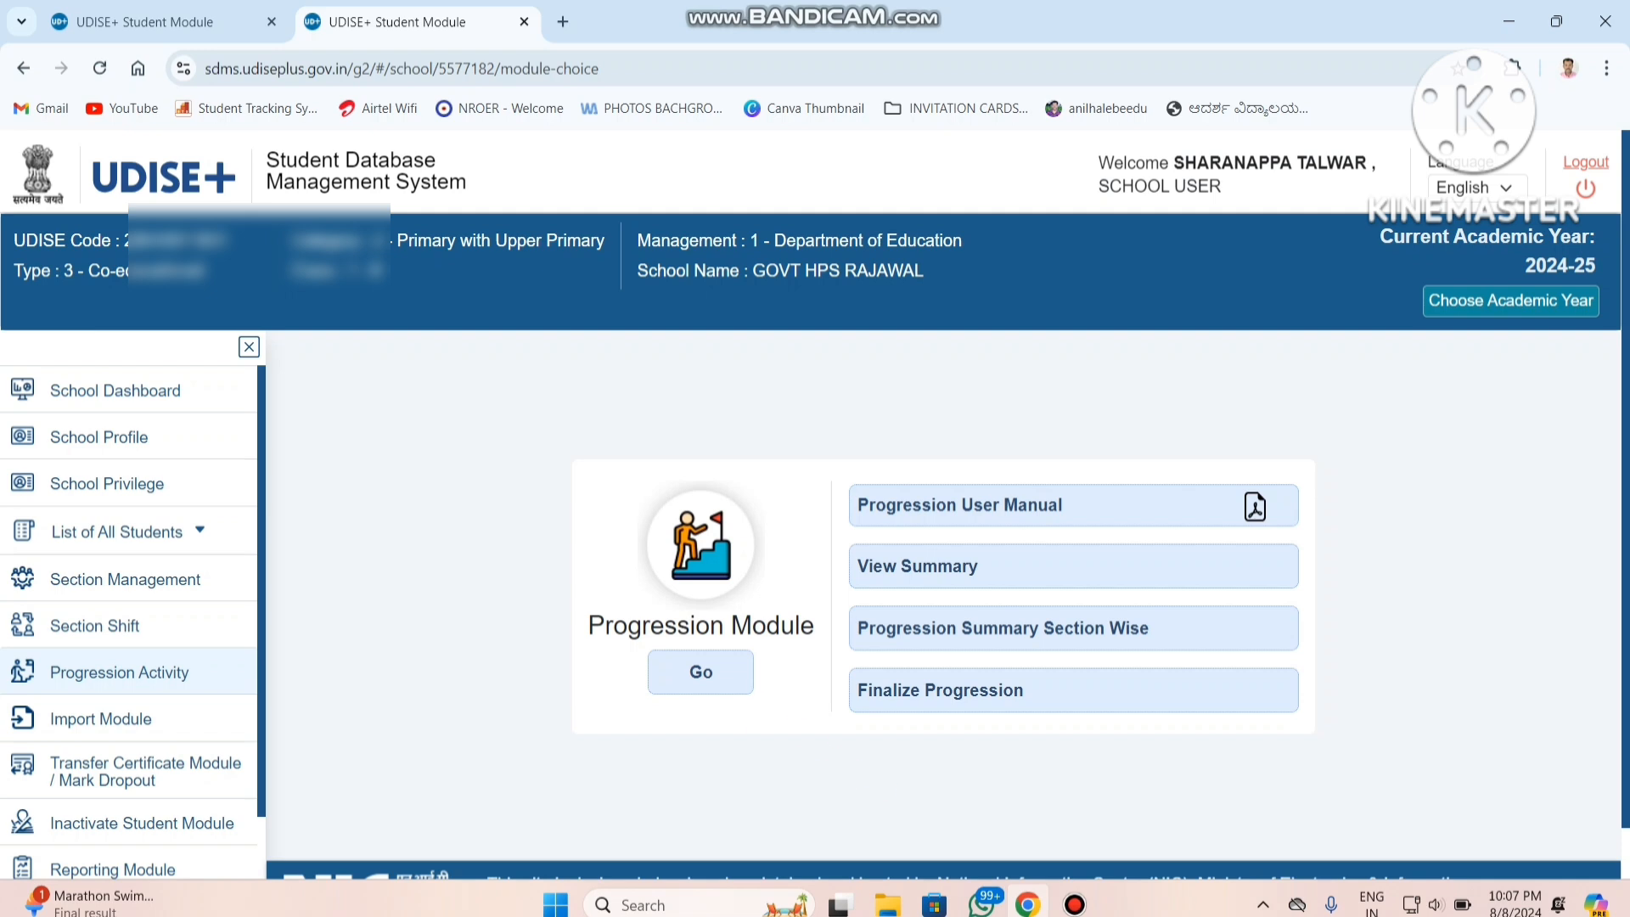
pyautogui.click(700, 672)
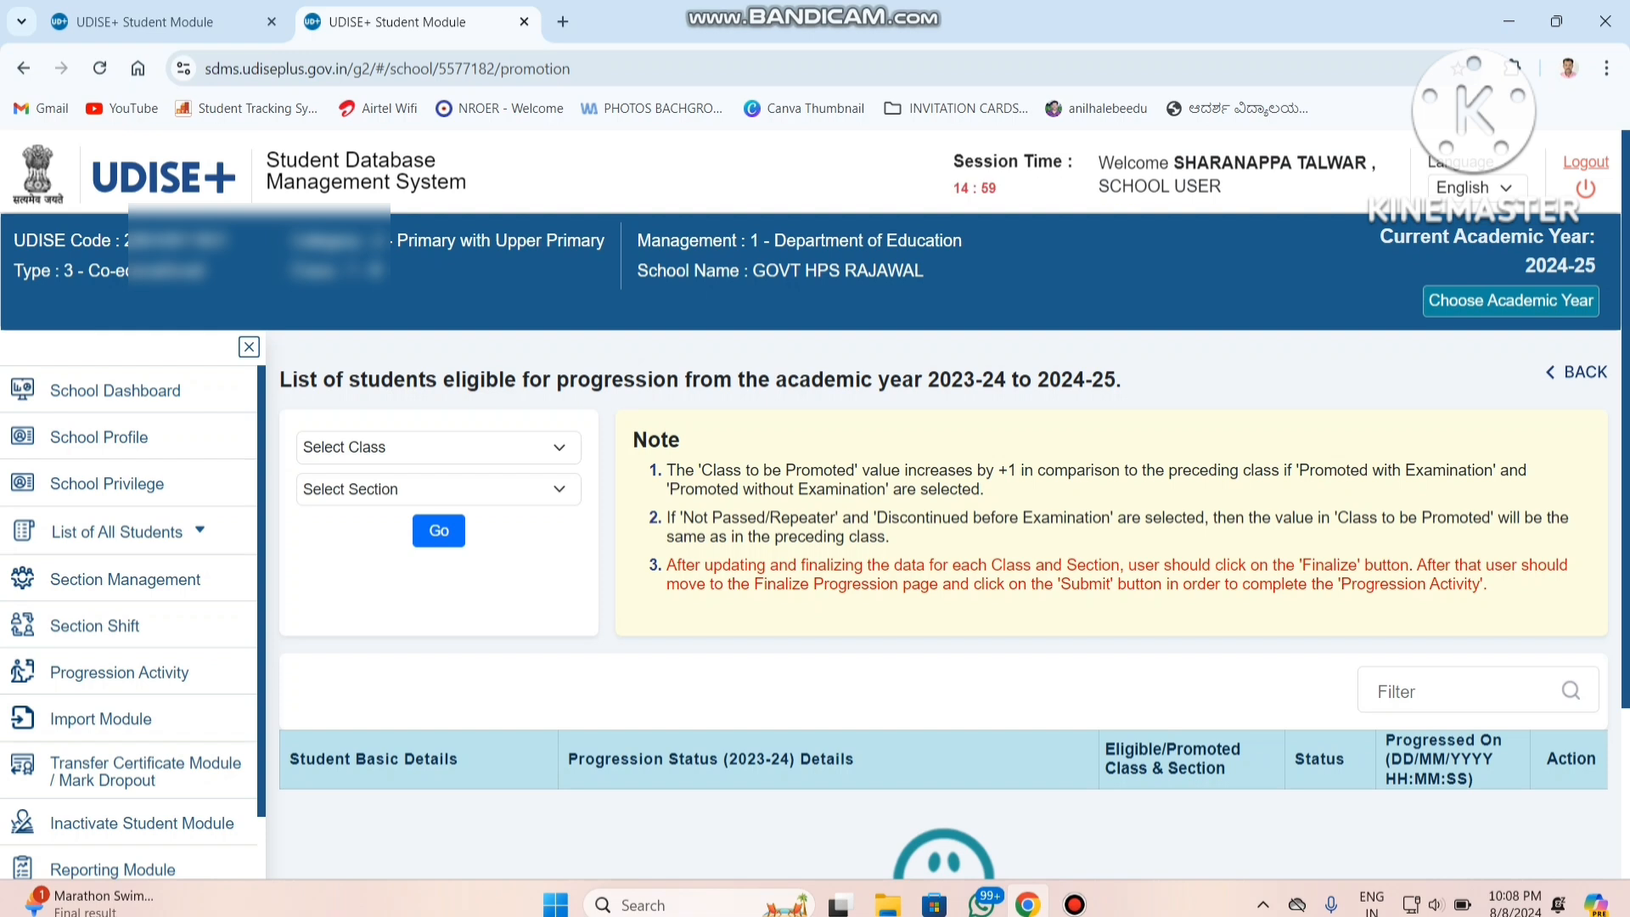
# List the students eligible for progression in class VII, section A.
pyautogui.click(439, 447)
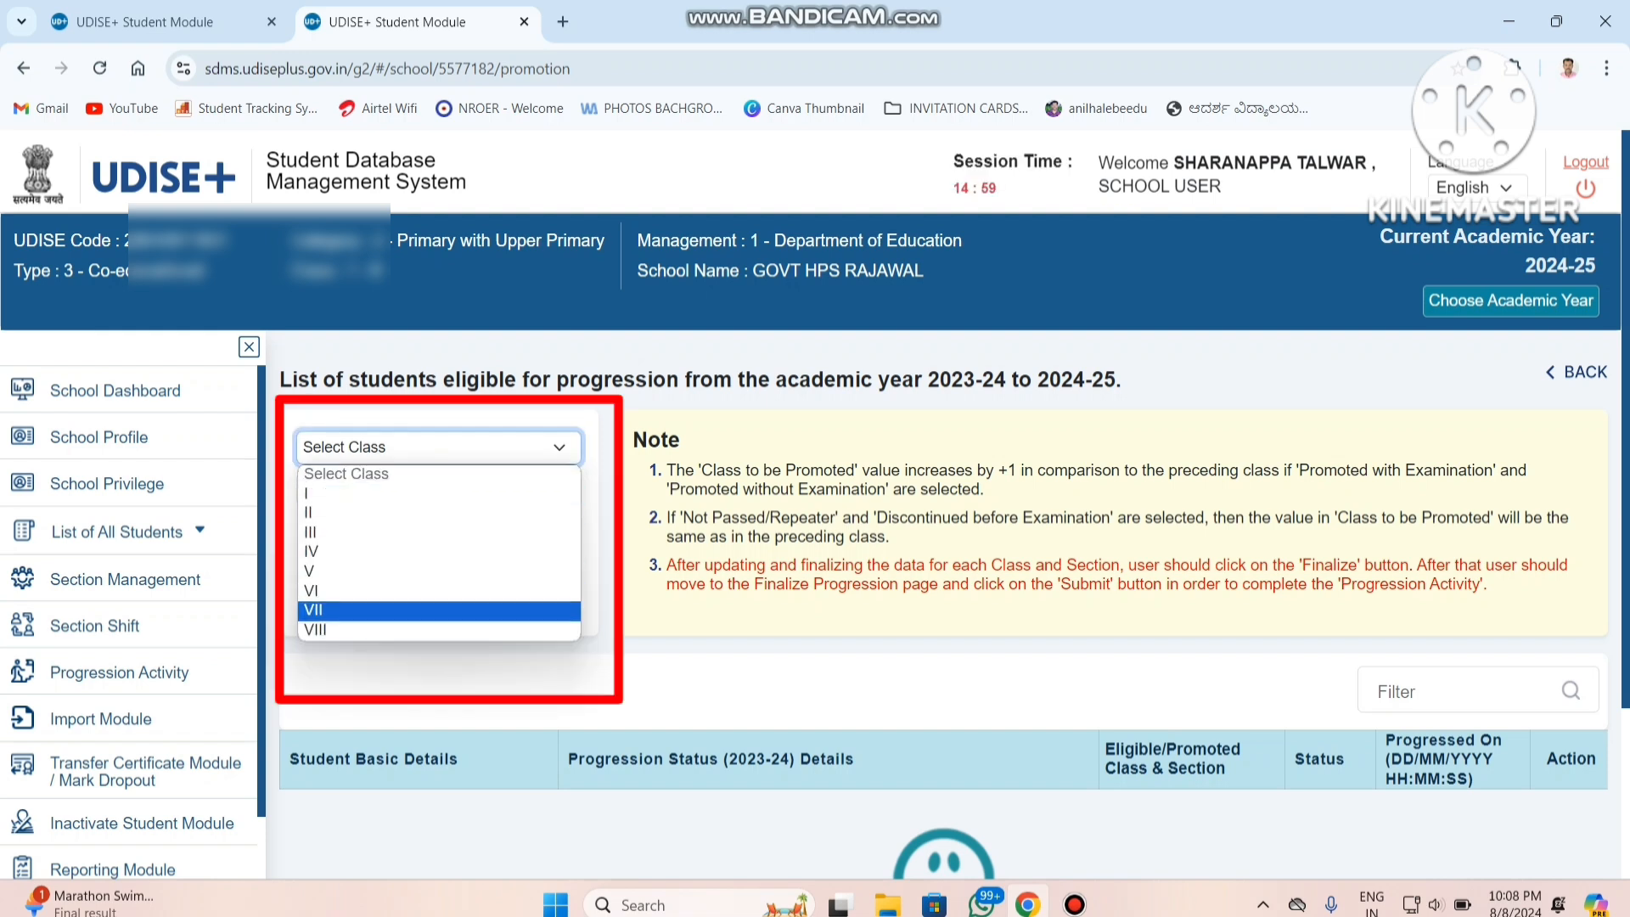
pyautogui.click(439, 611)
pyautogui.click(439, 489)
pyautogui.click(438, 536)
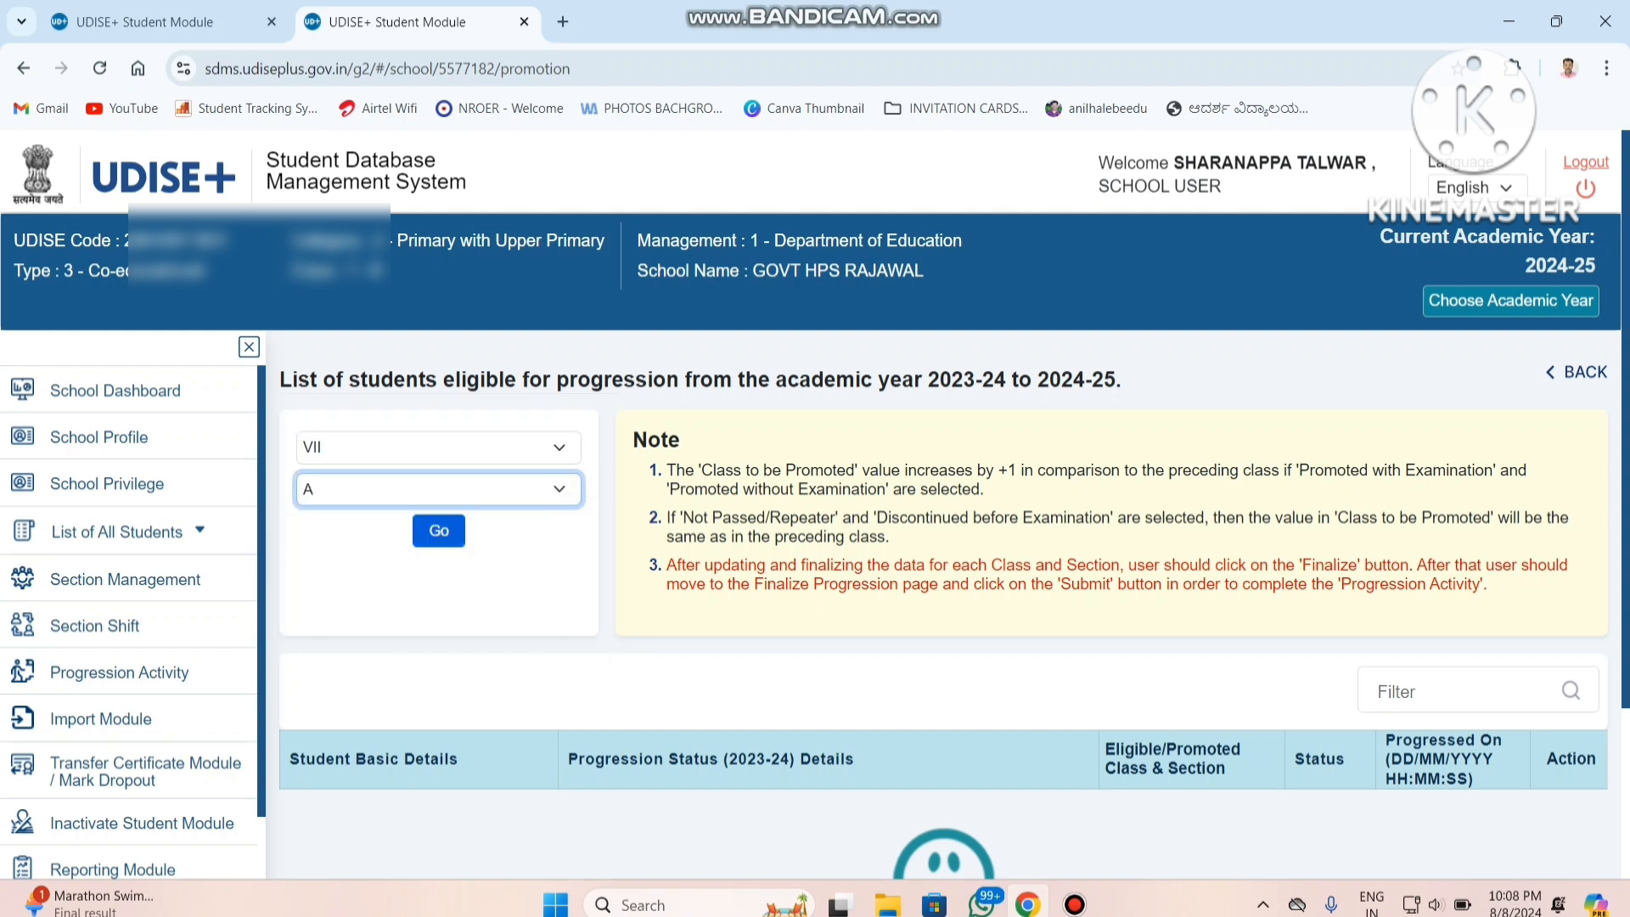
pyautogui.click(438, 530)
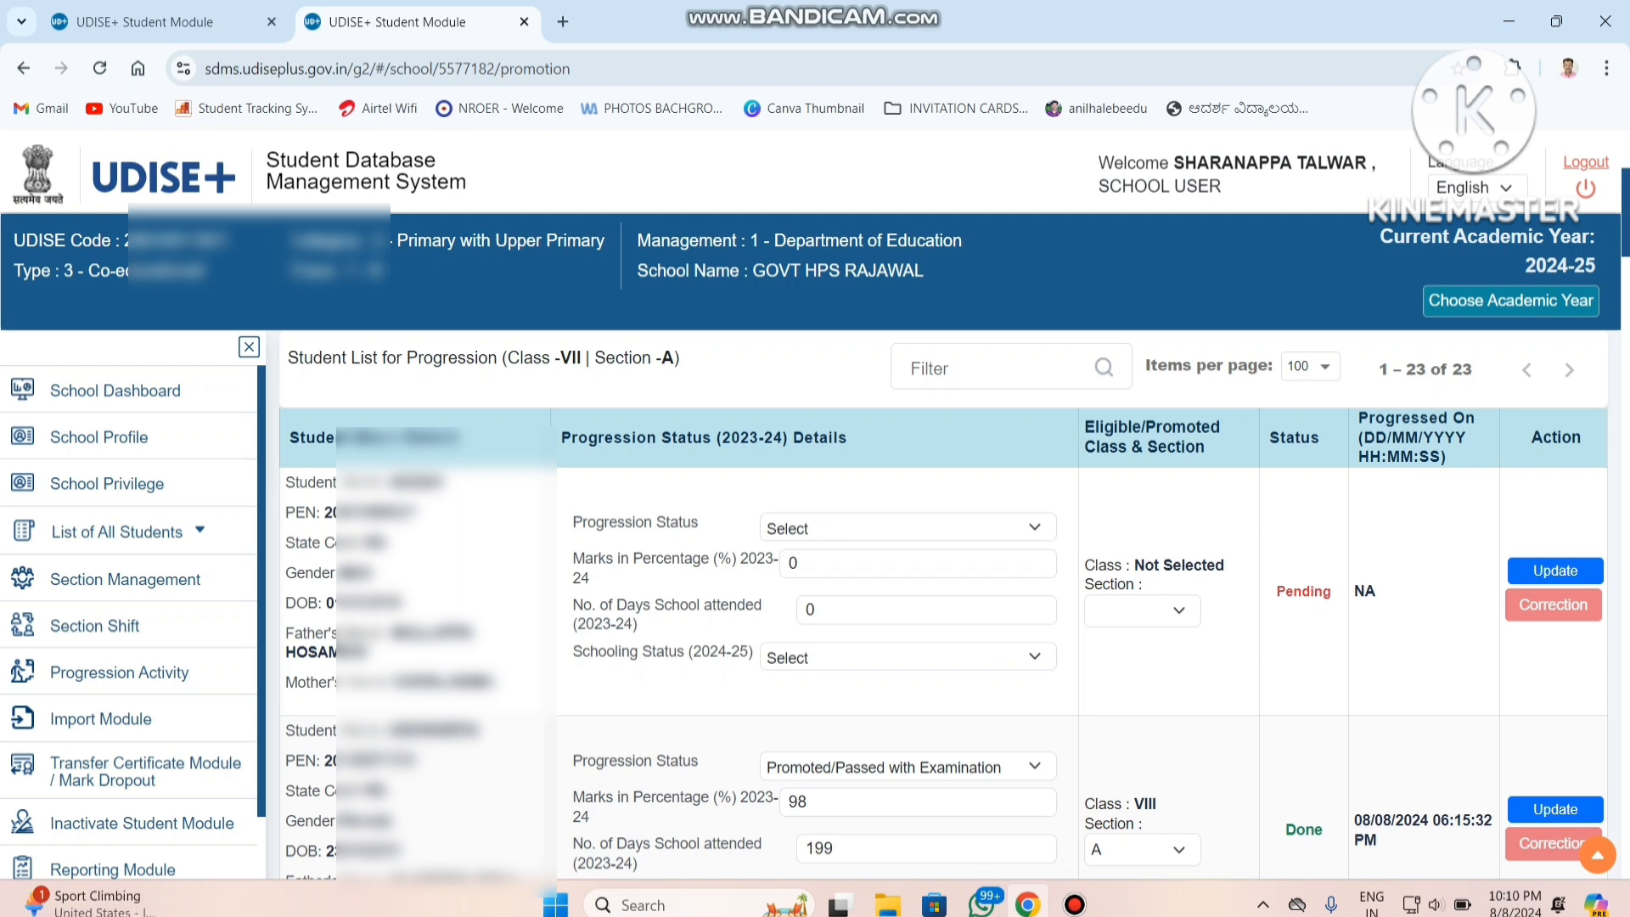
# Set the first pending student's progression status to Promoted/Passed with Examination.
pyautogui.click(907, 527)
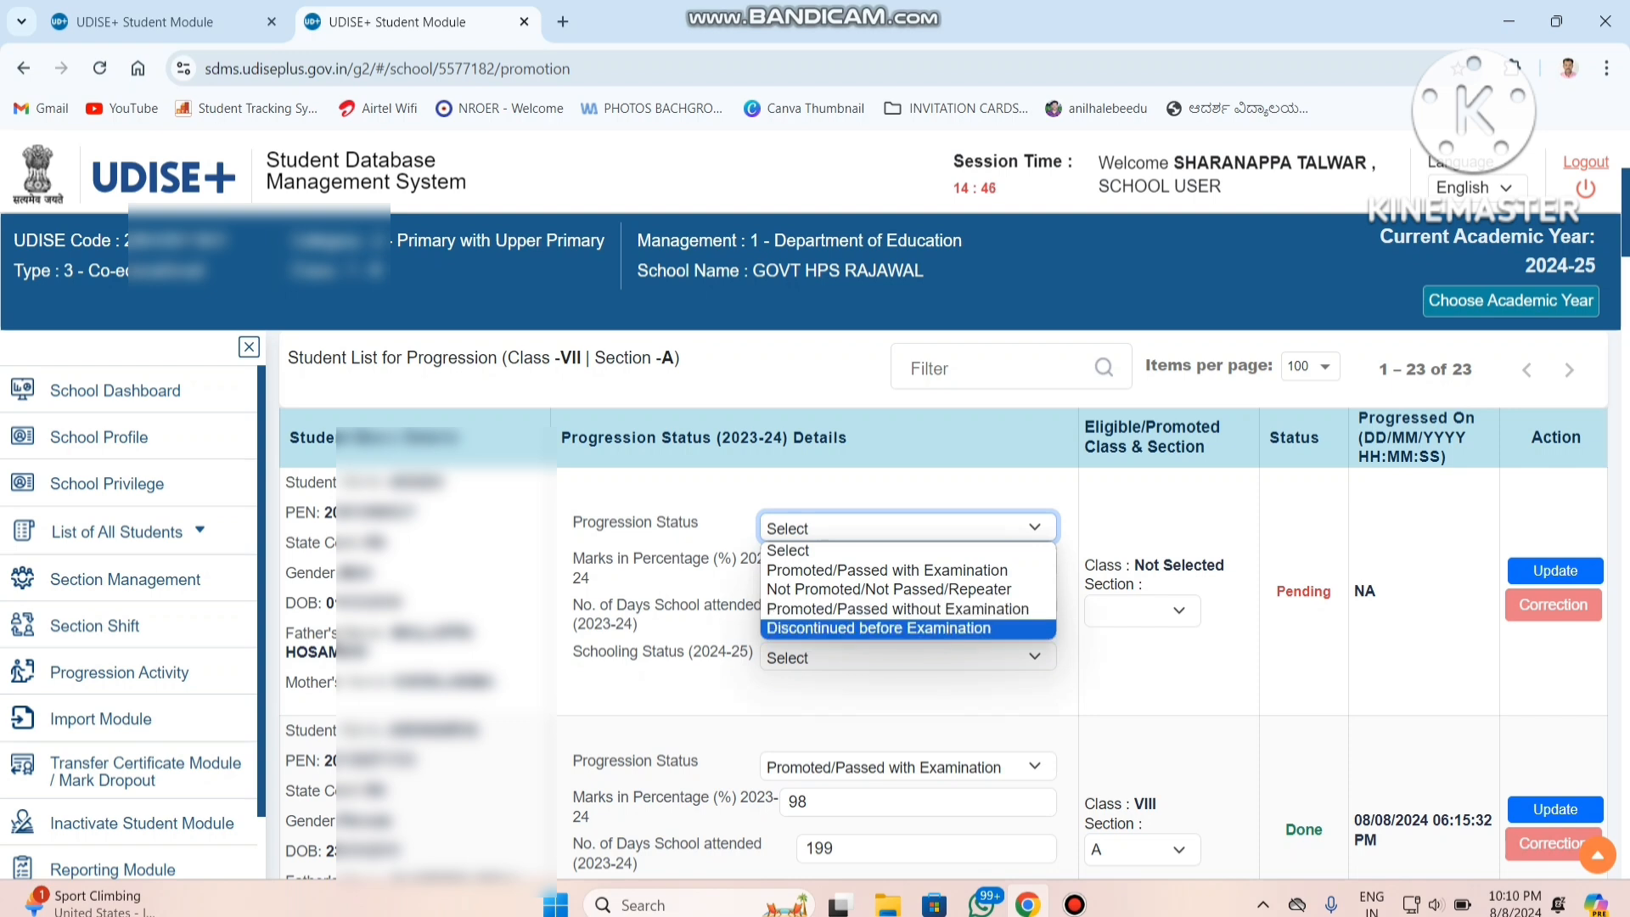
pyautogui.press('Up')
pyautogui.press('Up')
pyautogui.press('Up')
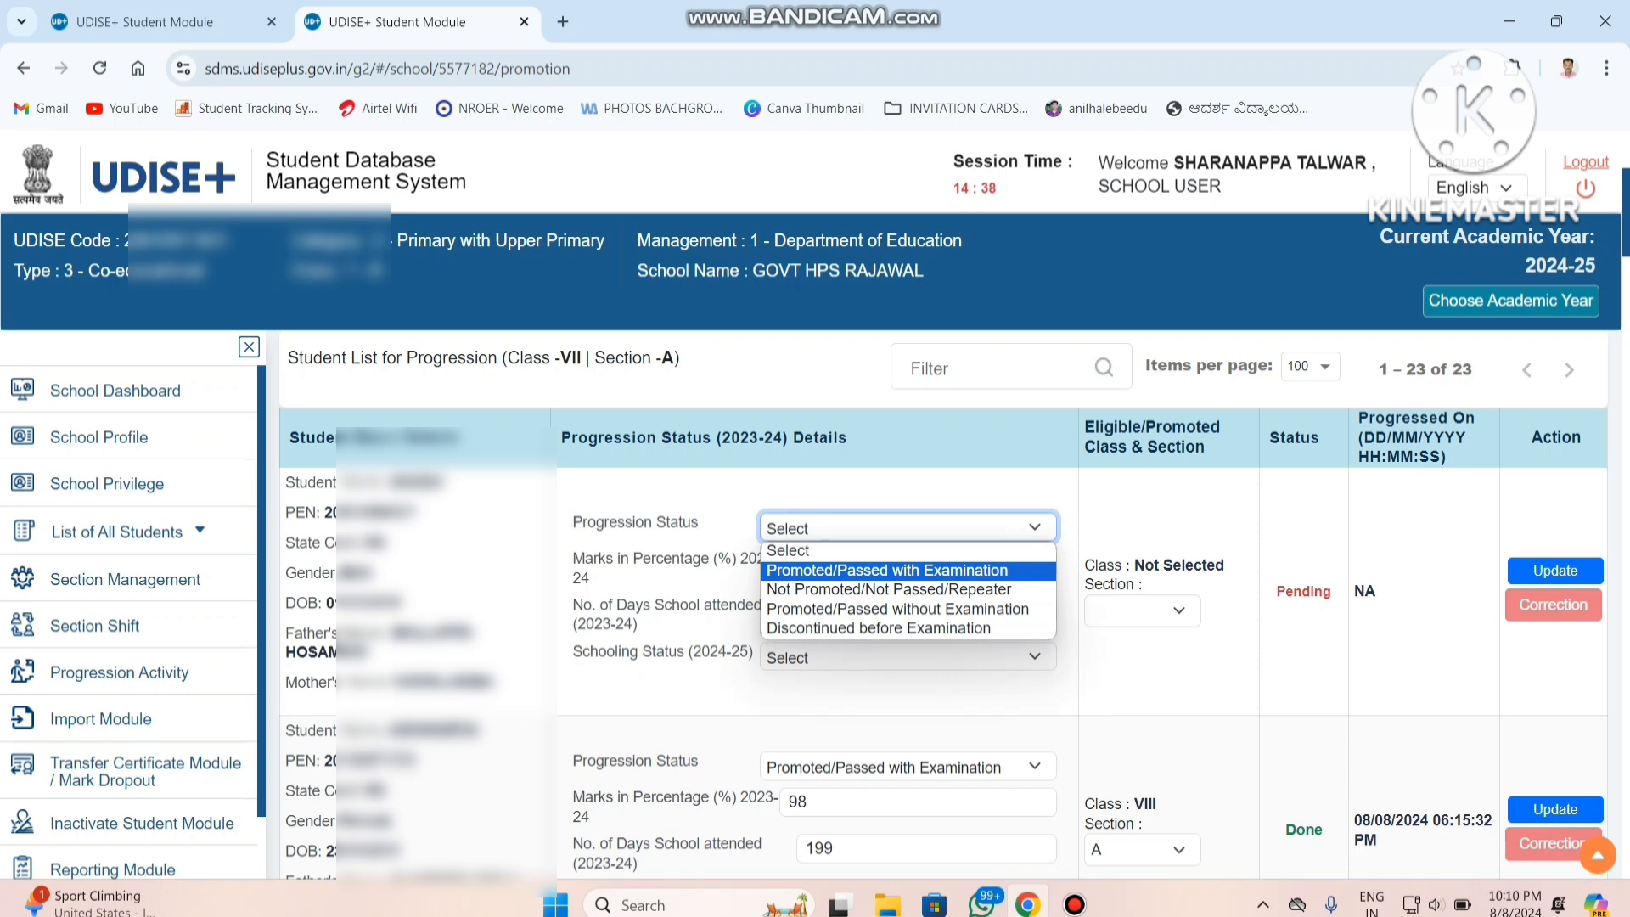
pyautogui.press('Return')
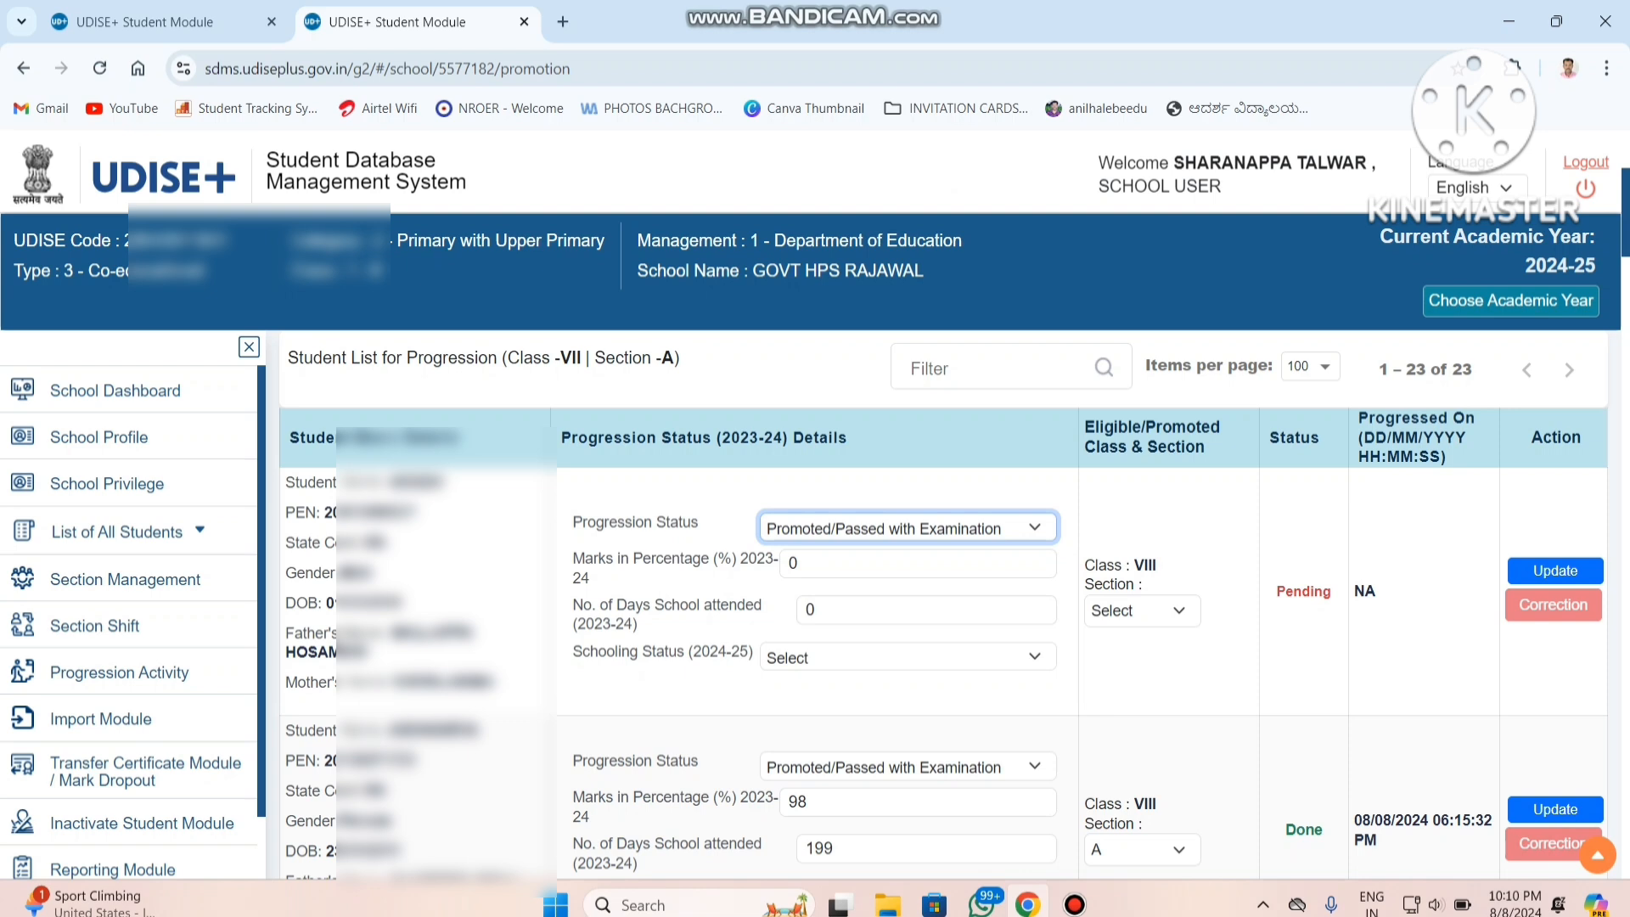
# Enter 84 as the first student's 2023-24 marks percentage and 125 as the number of days attended.
pyautogui.press('Tab')
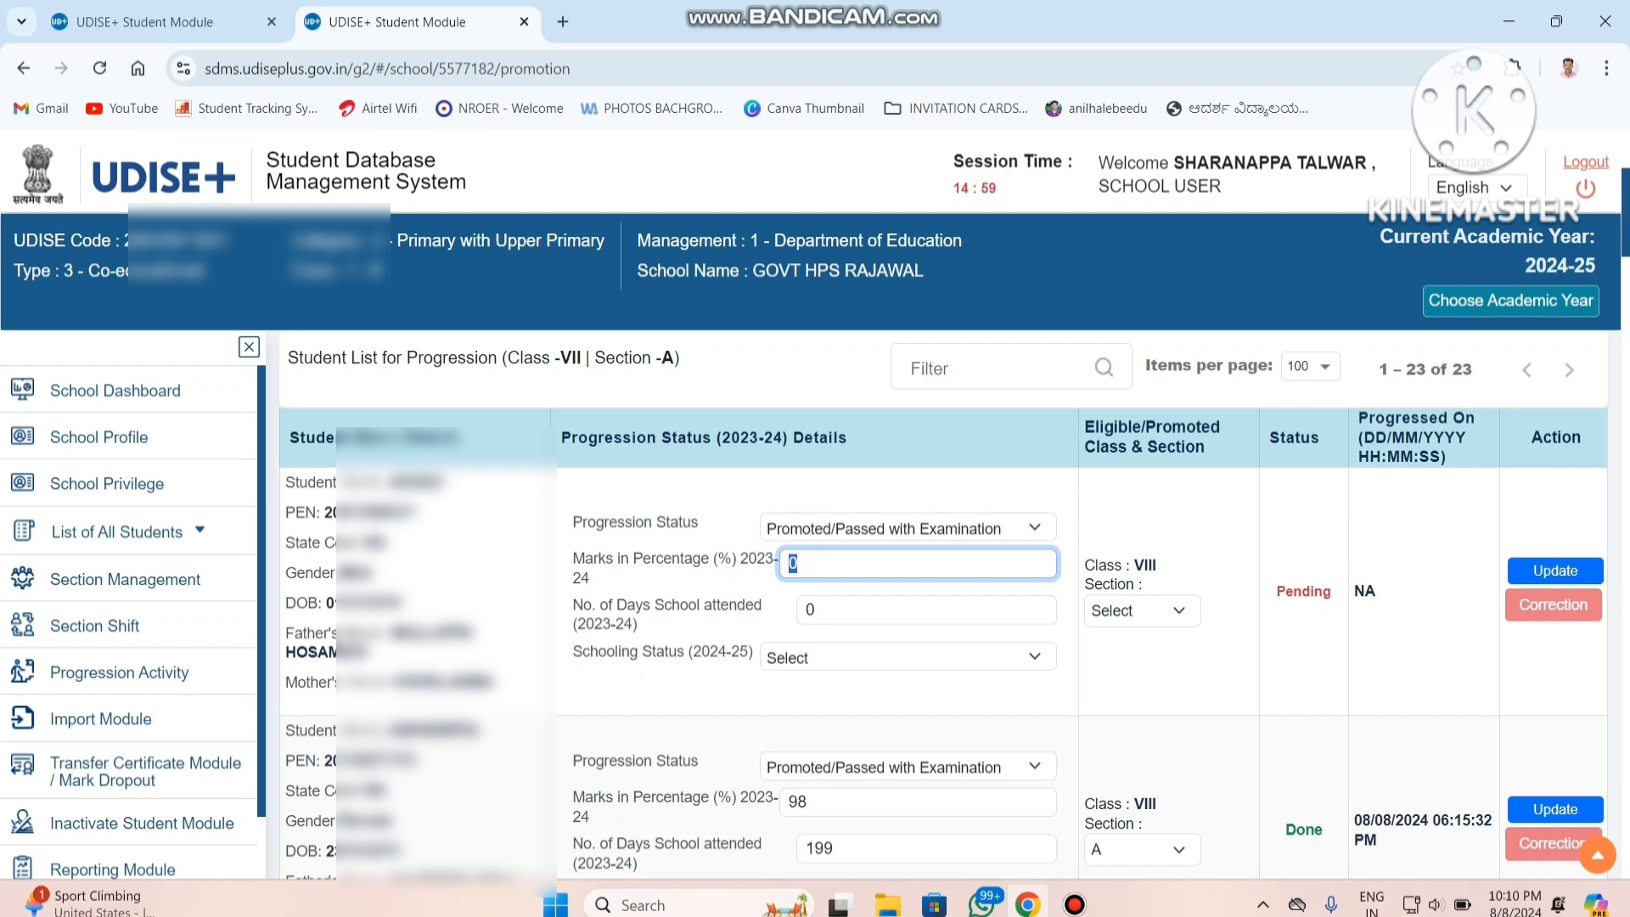
pyautogui.write('84')
pyautogui.press('Tab')
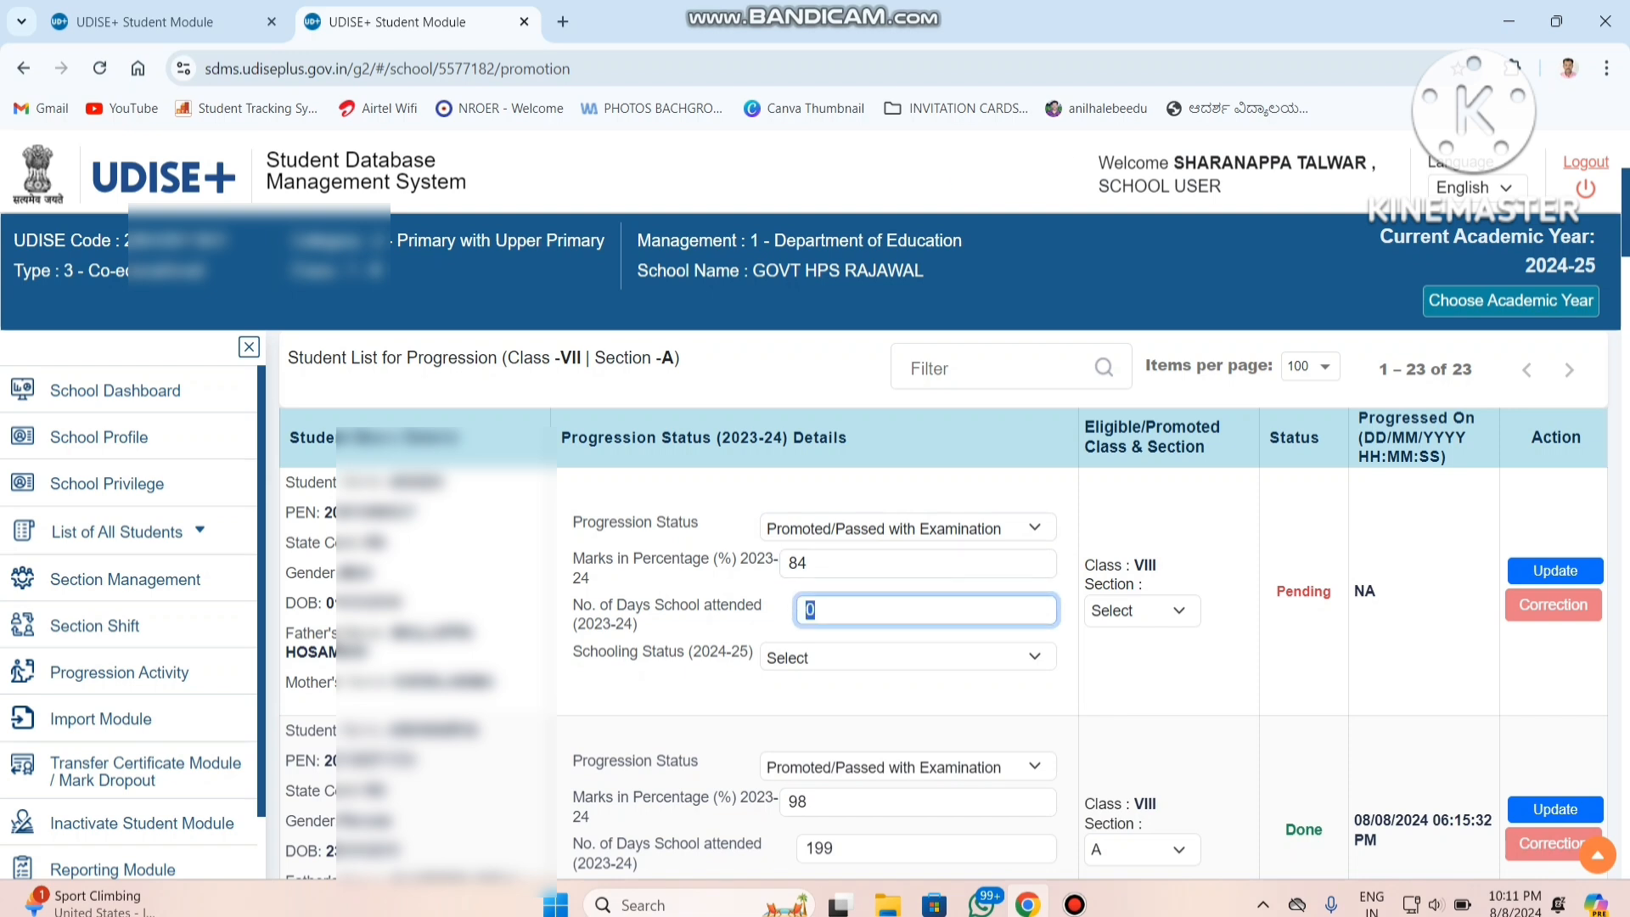
pyautogui.write('125')
# Set the first student's 2024-25 schooling status to Studying in Same School.
pyautogui.click(907, 657)
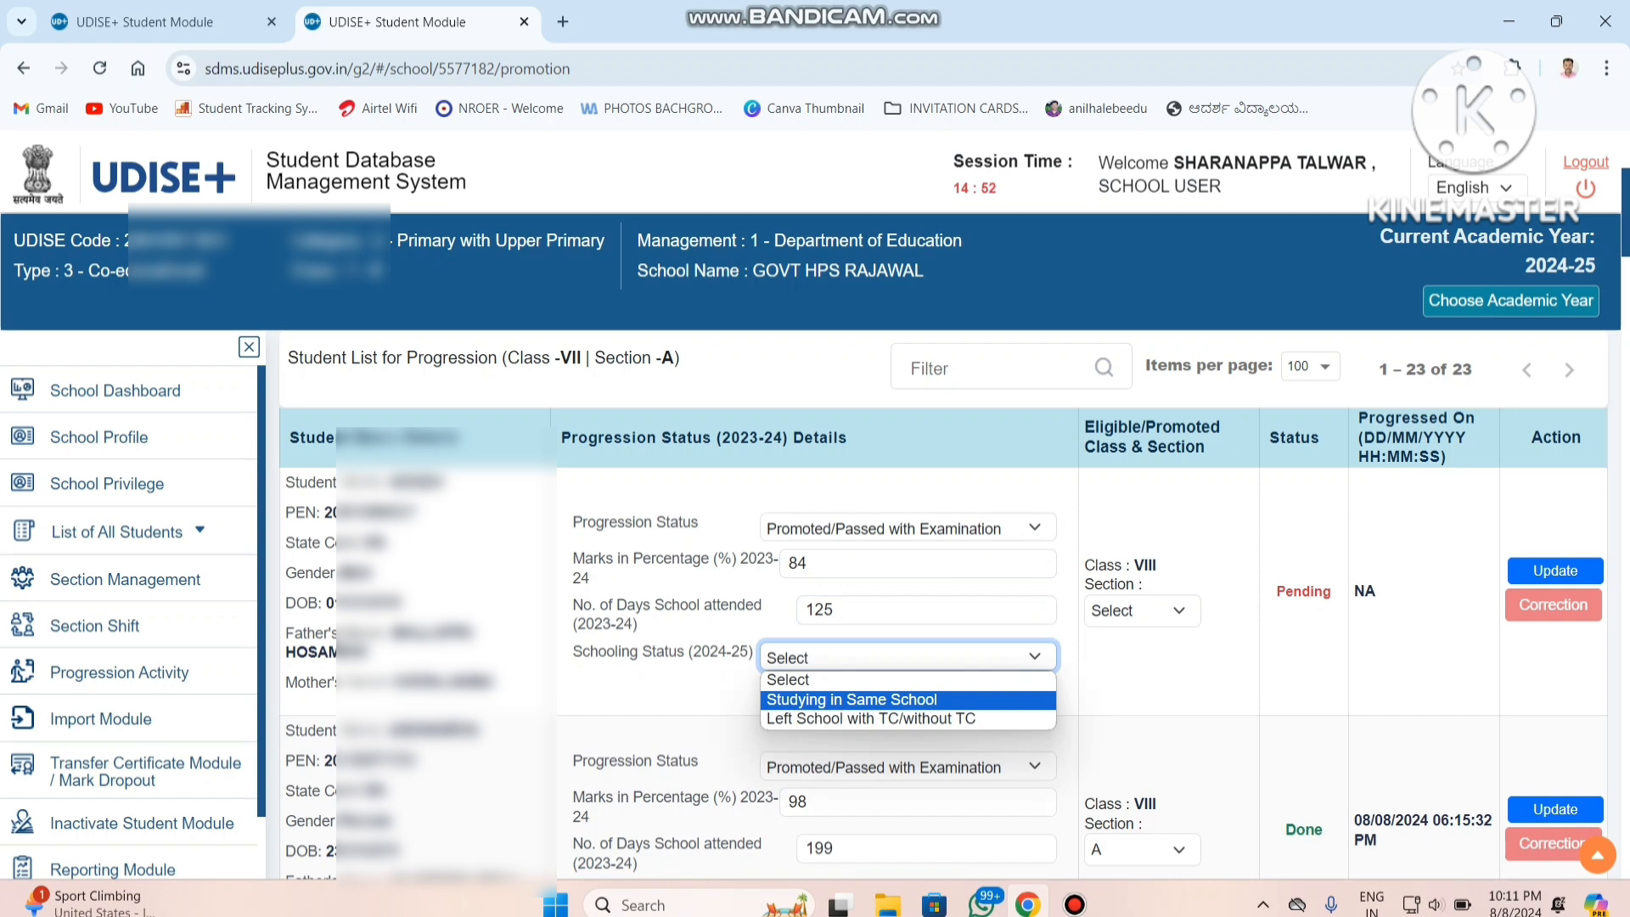
pyautogui.press('Down')
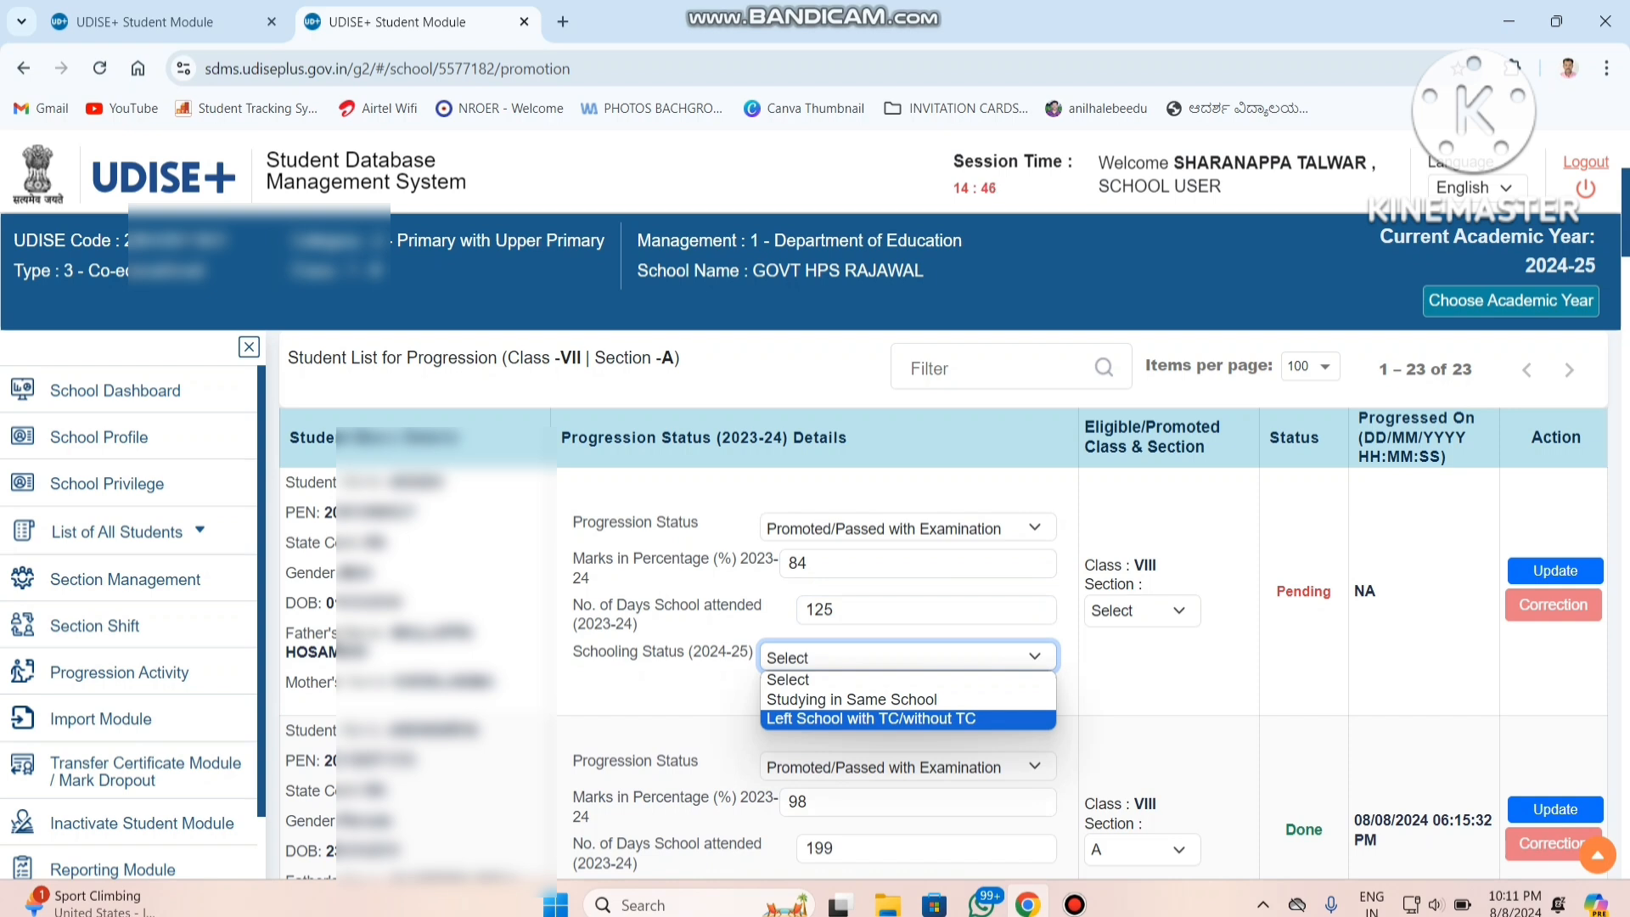
pyautogui.press('Up')
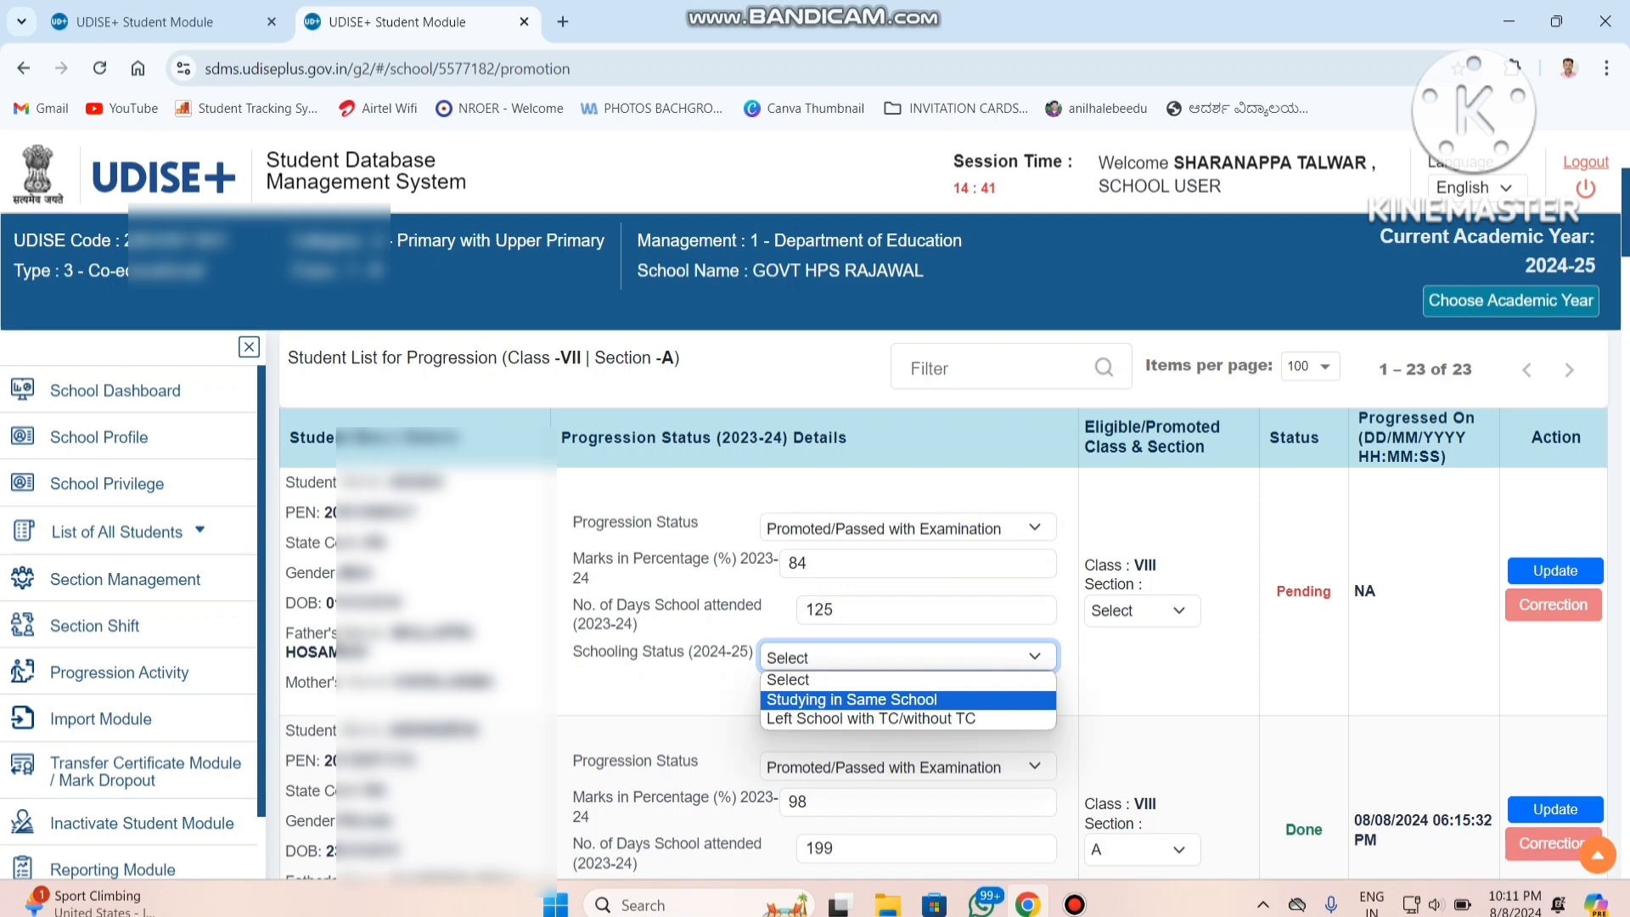
pyautogui.press('Down')
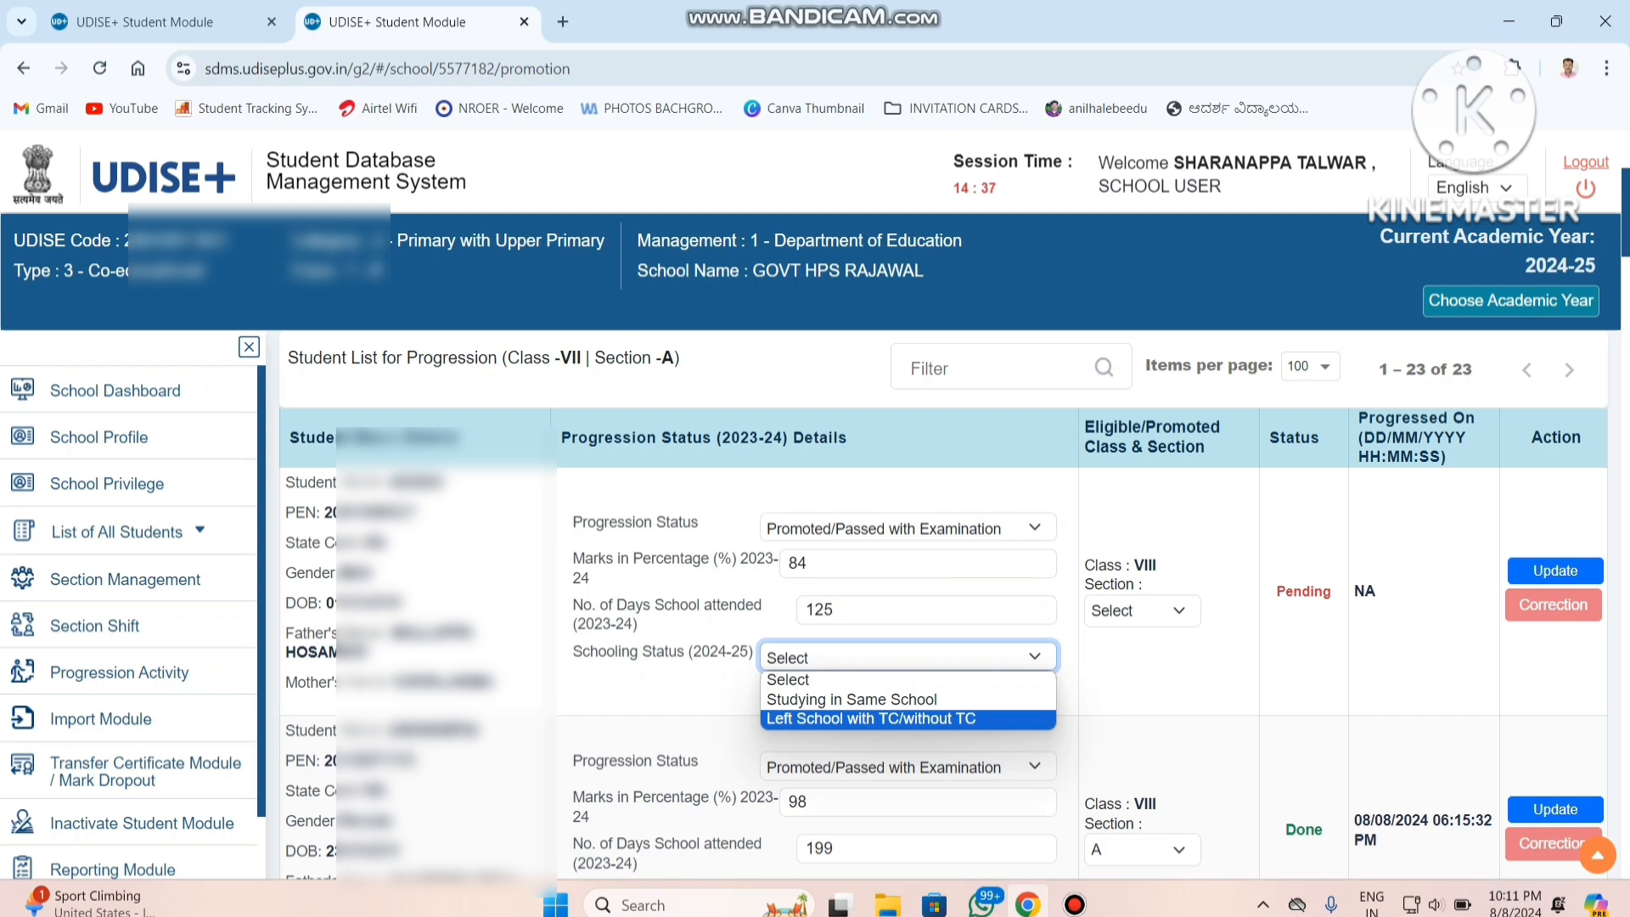
pyautogui.press('Up')
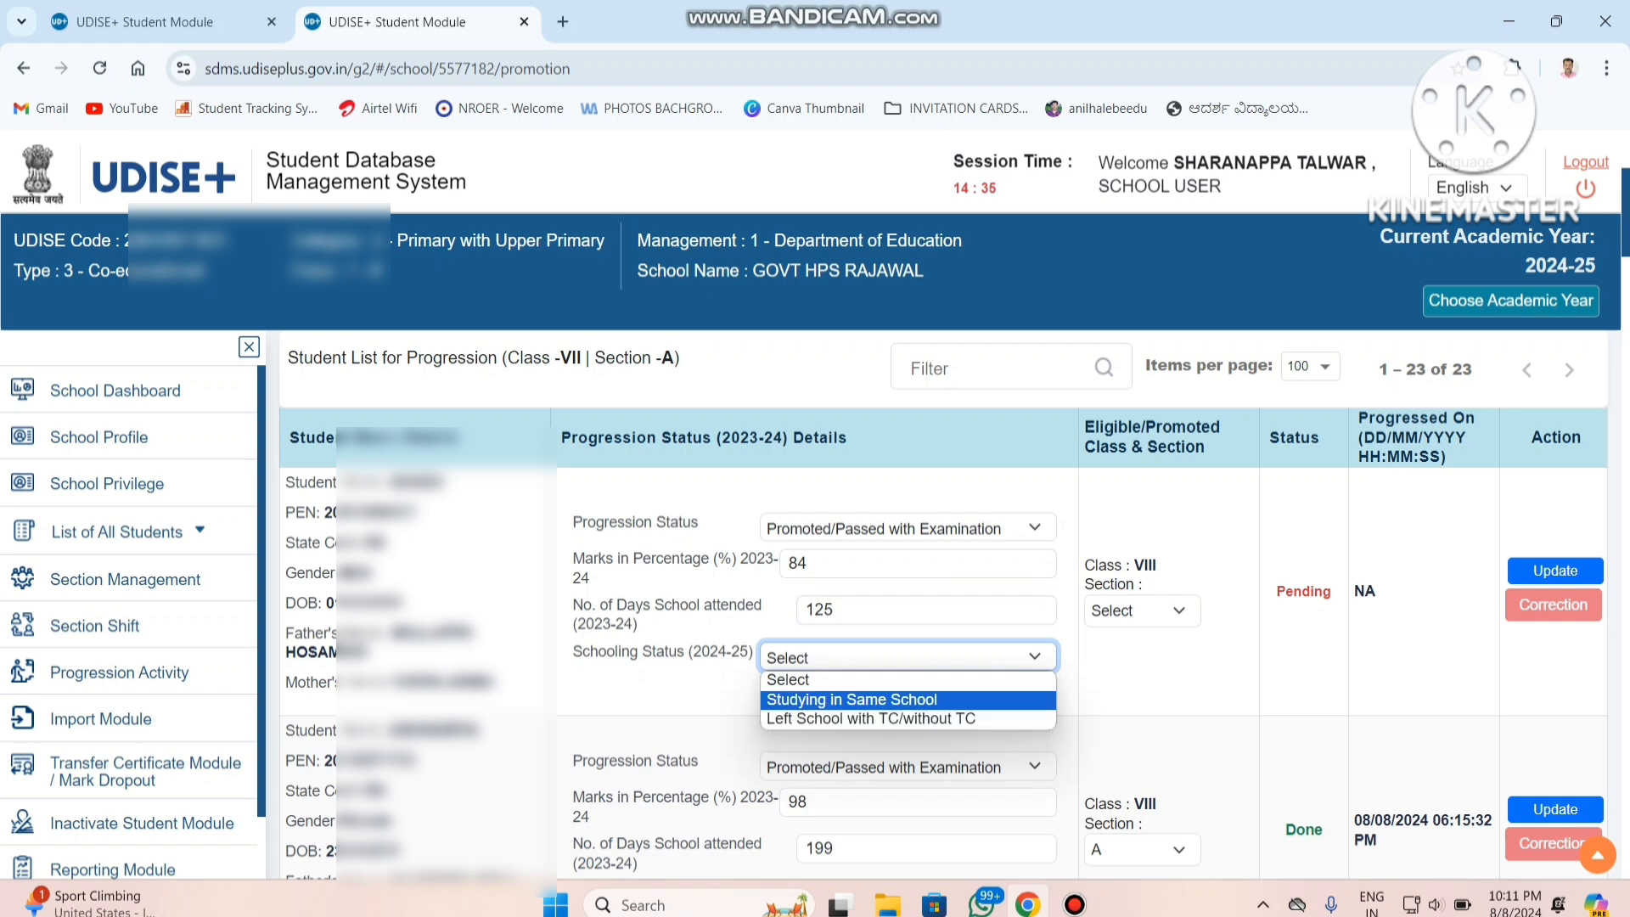
pyautogui.press('Return')
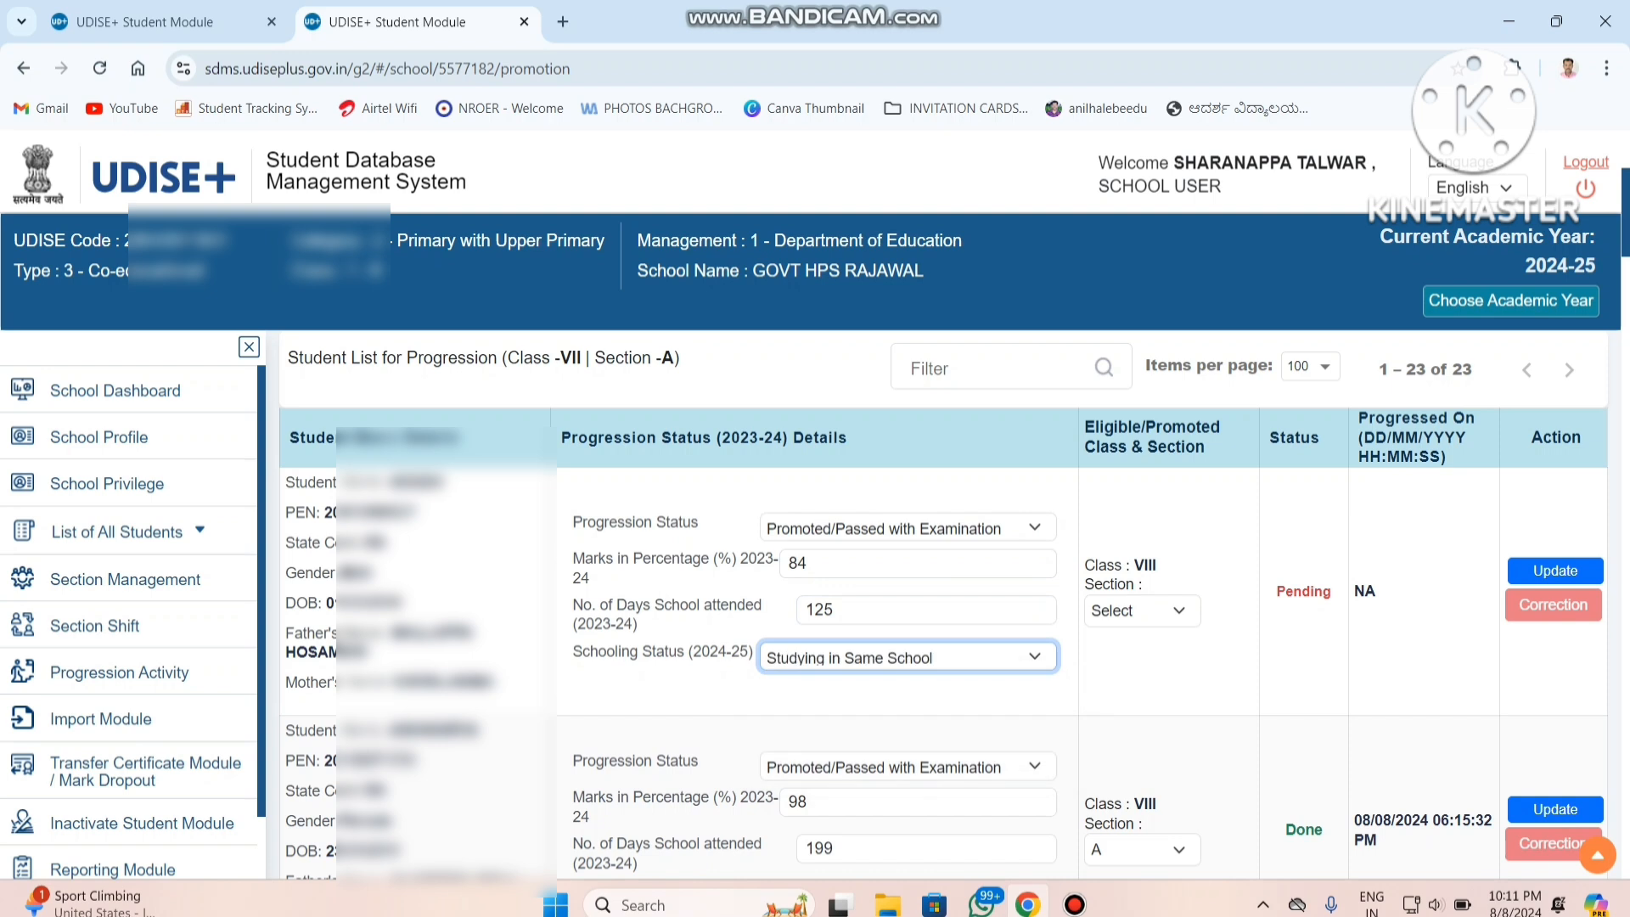
# Assign the first student to section A of class VIII and save the updated progression details.
pyautogui.click(1142, 611)
pyautogui.press('Down')
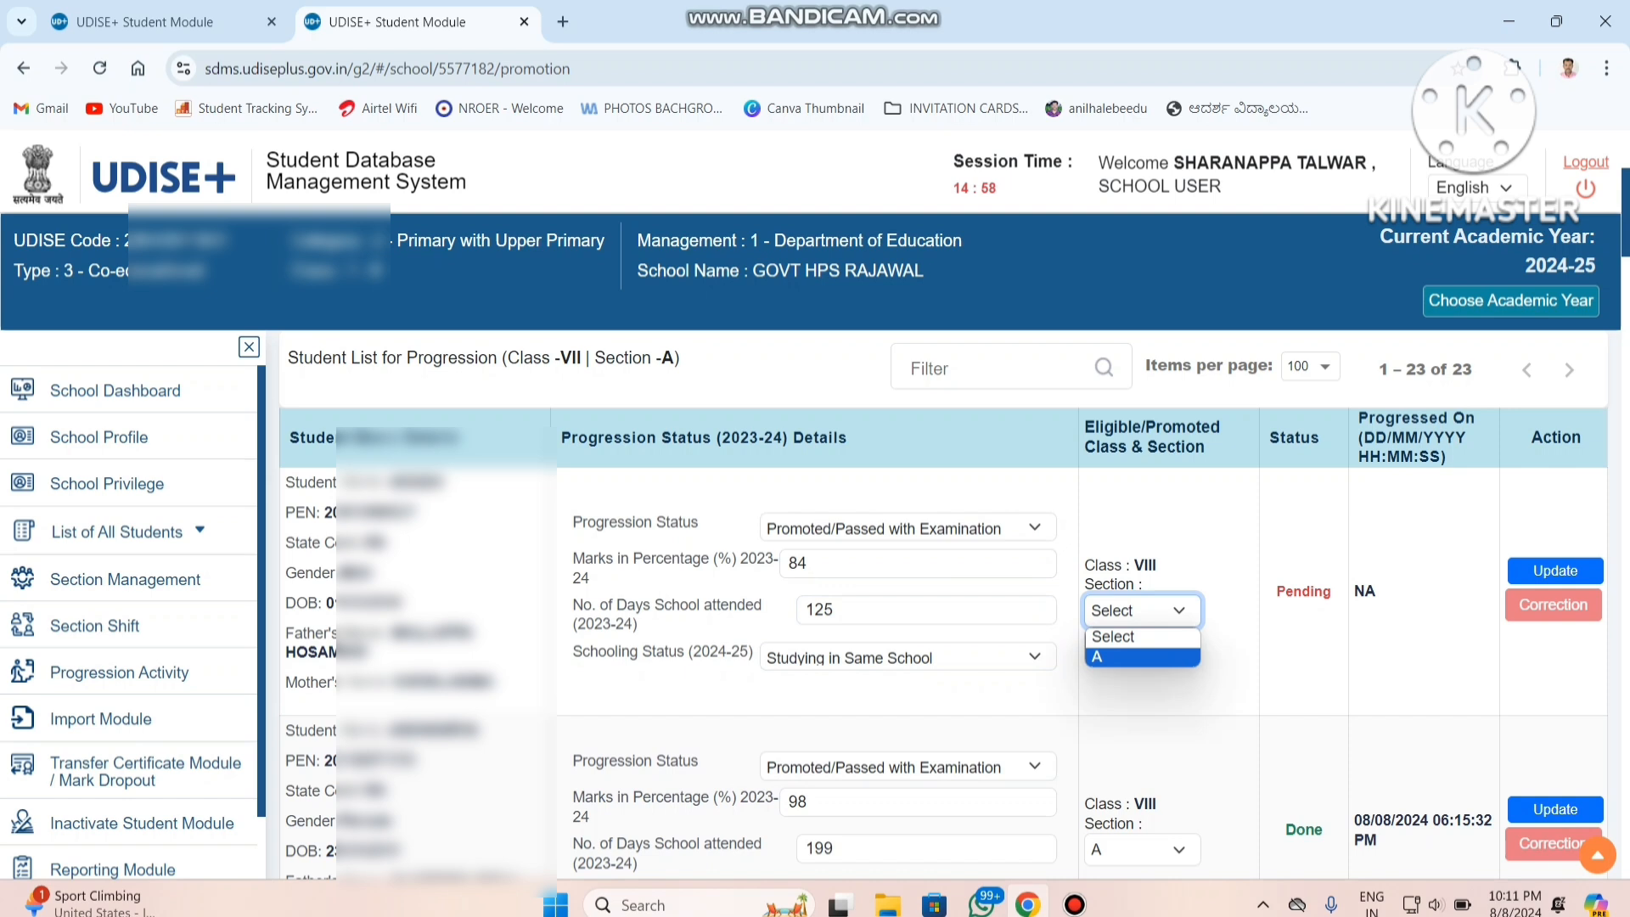
pyautogui.press('Return')
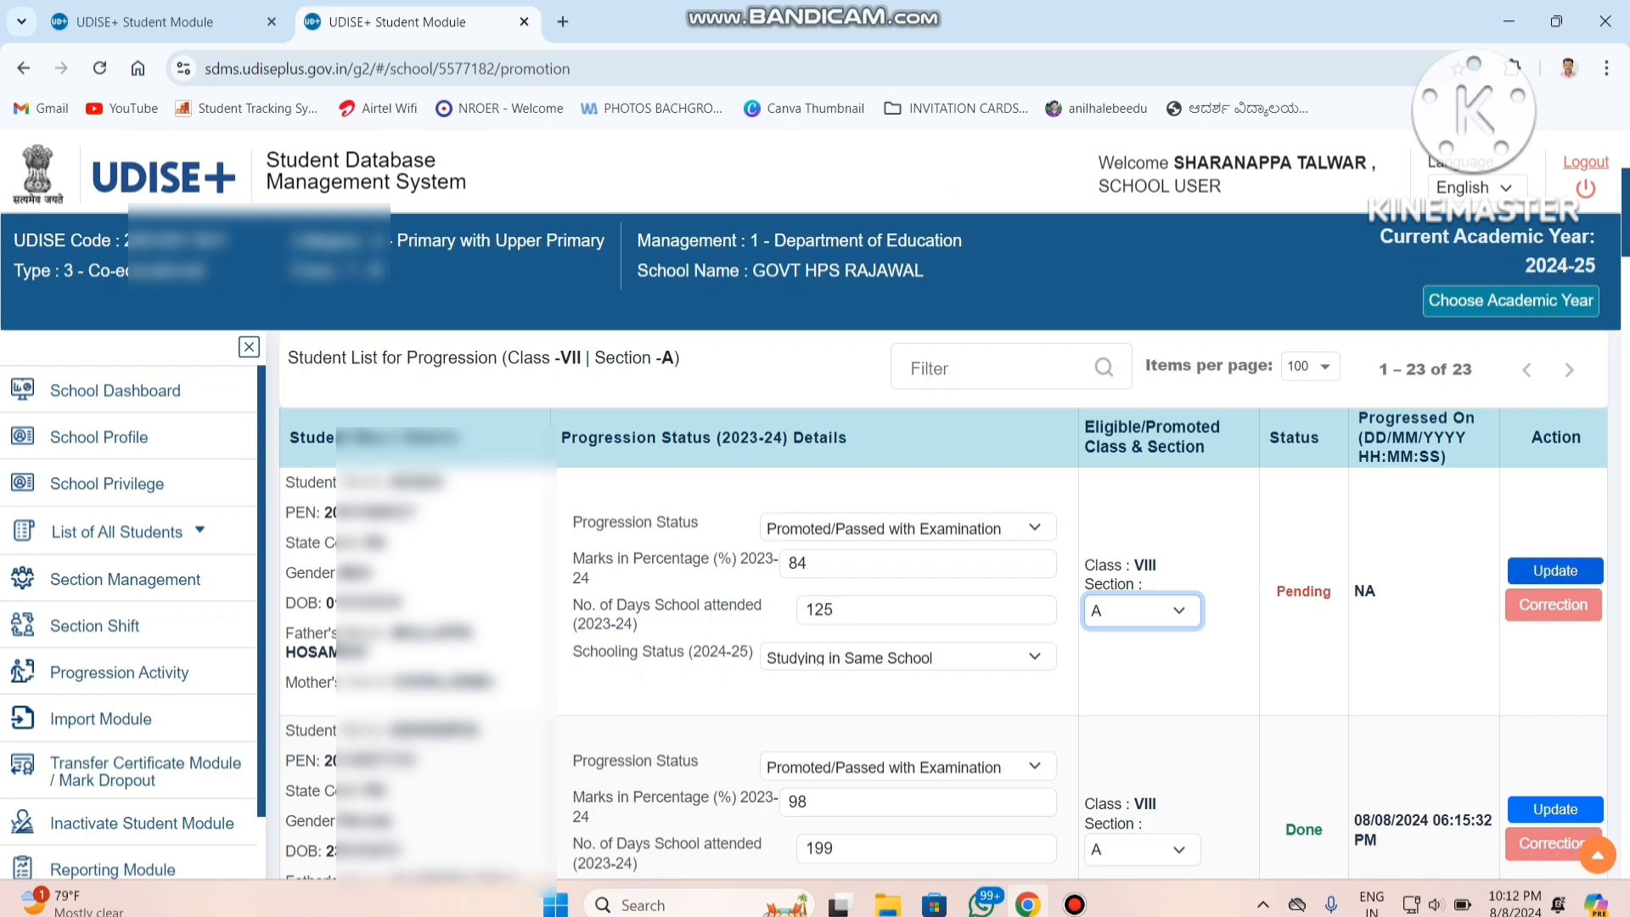
pyautogui.click(1555, 571)
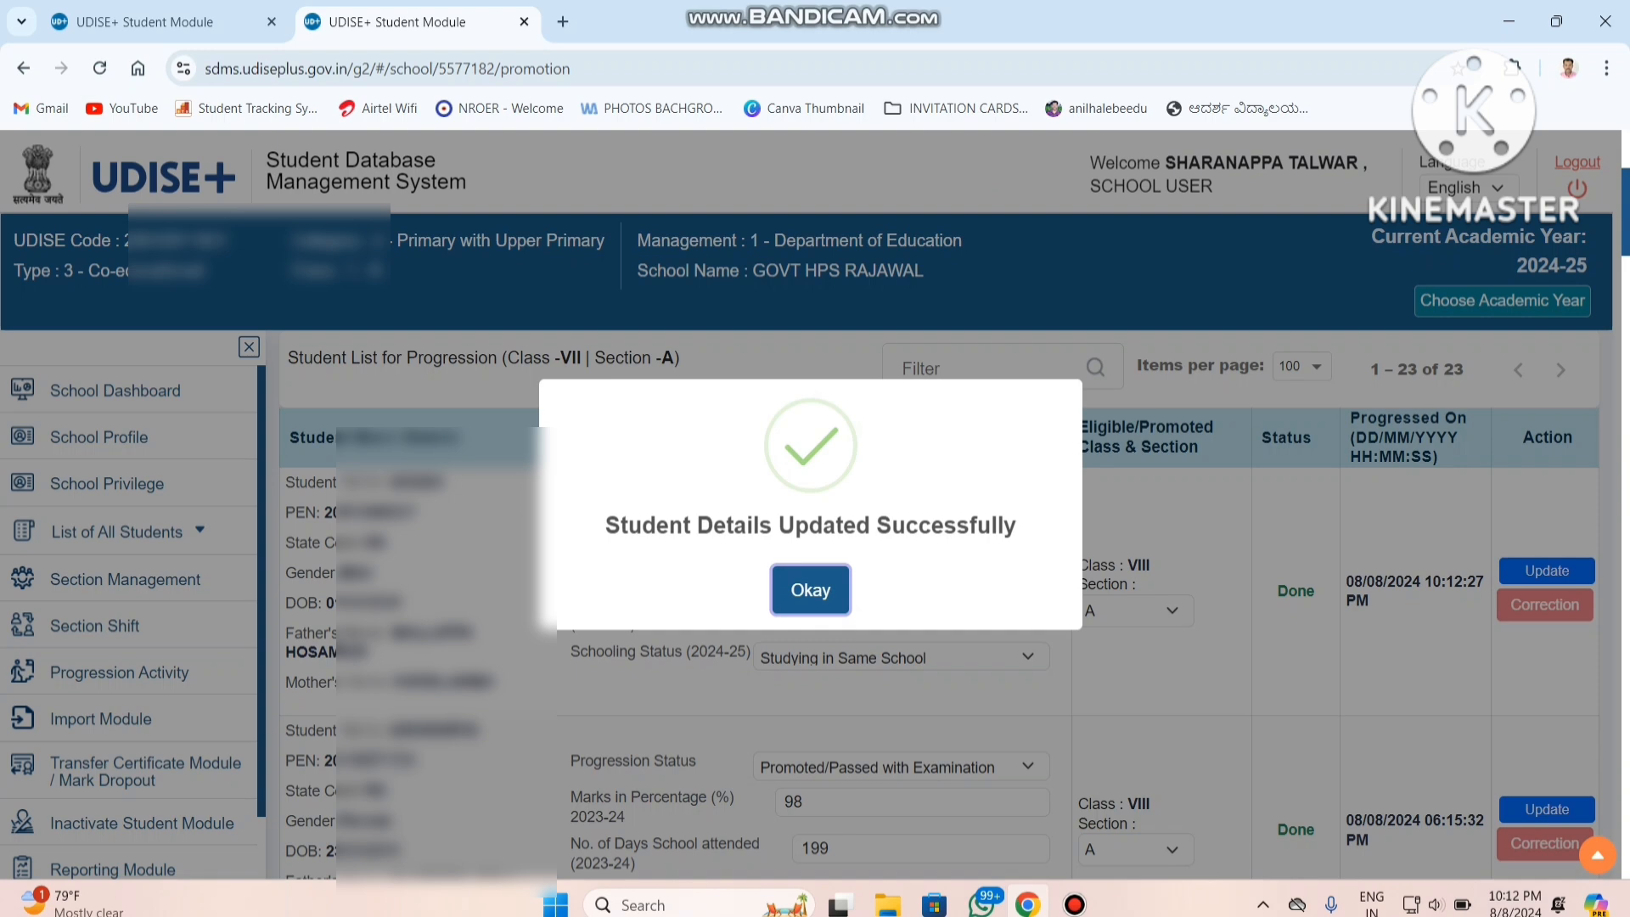
pyautogui.press('Return')
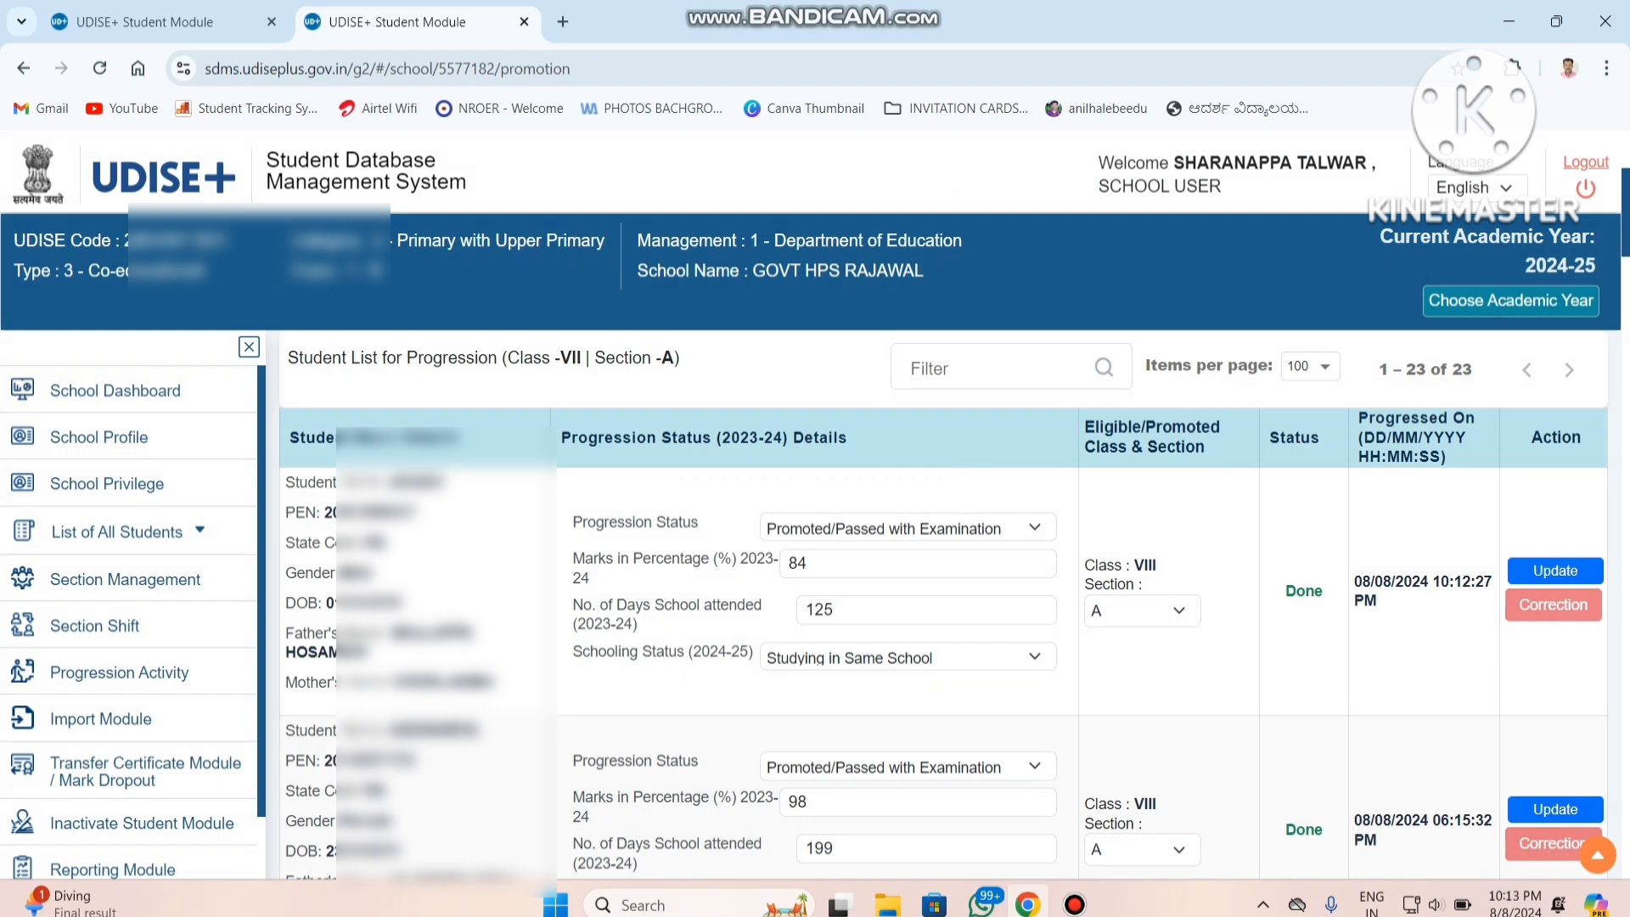
# Finalize and confirm the progression of class VII, section A, and return to the start of the page.
pyautogui.scroll(-10, 933, 594)
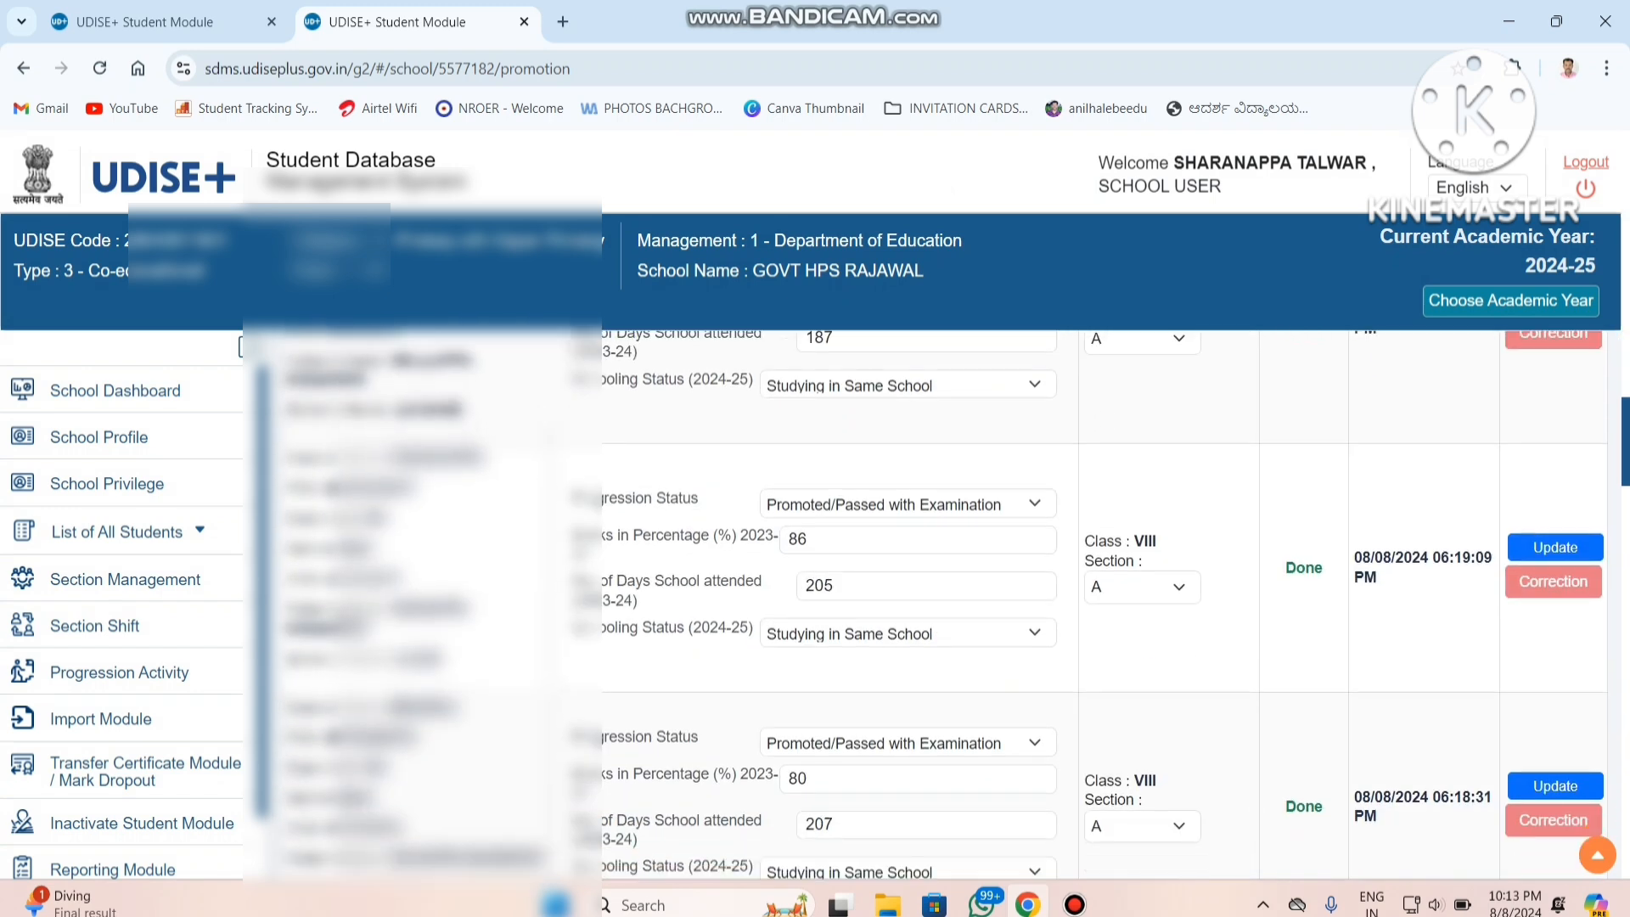
pyautogui.scroll(-10, 934, 594)
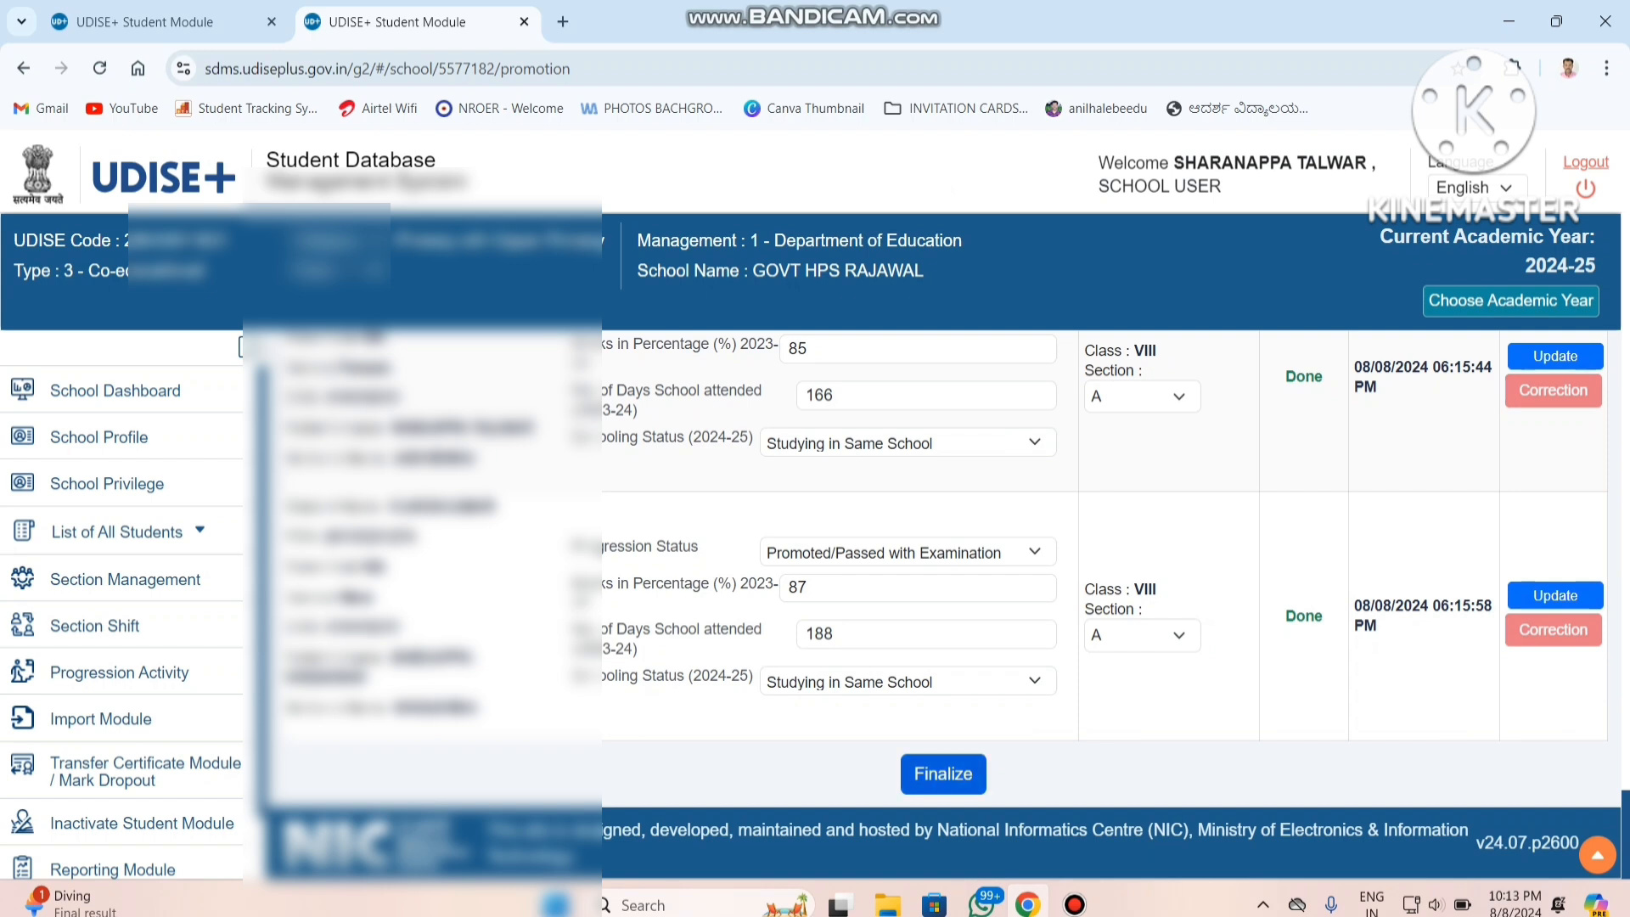
pyautogui.click(942, 773)
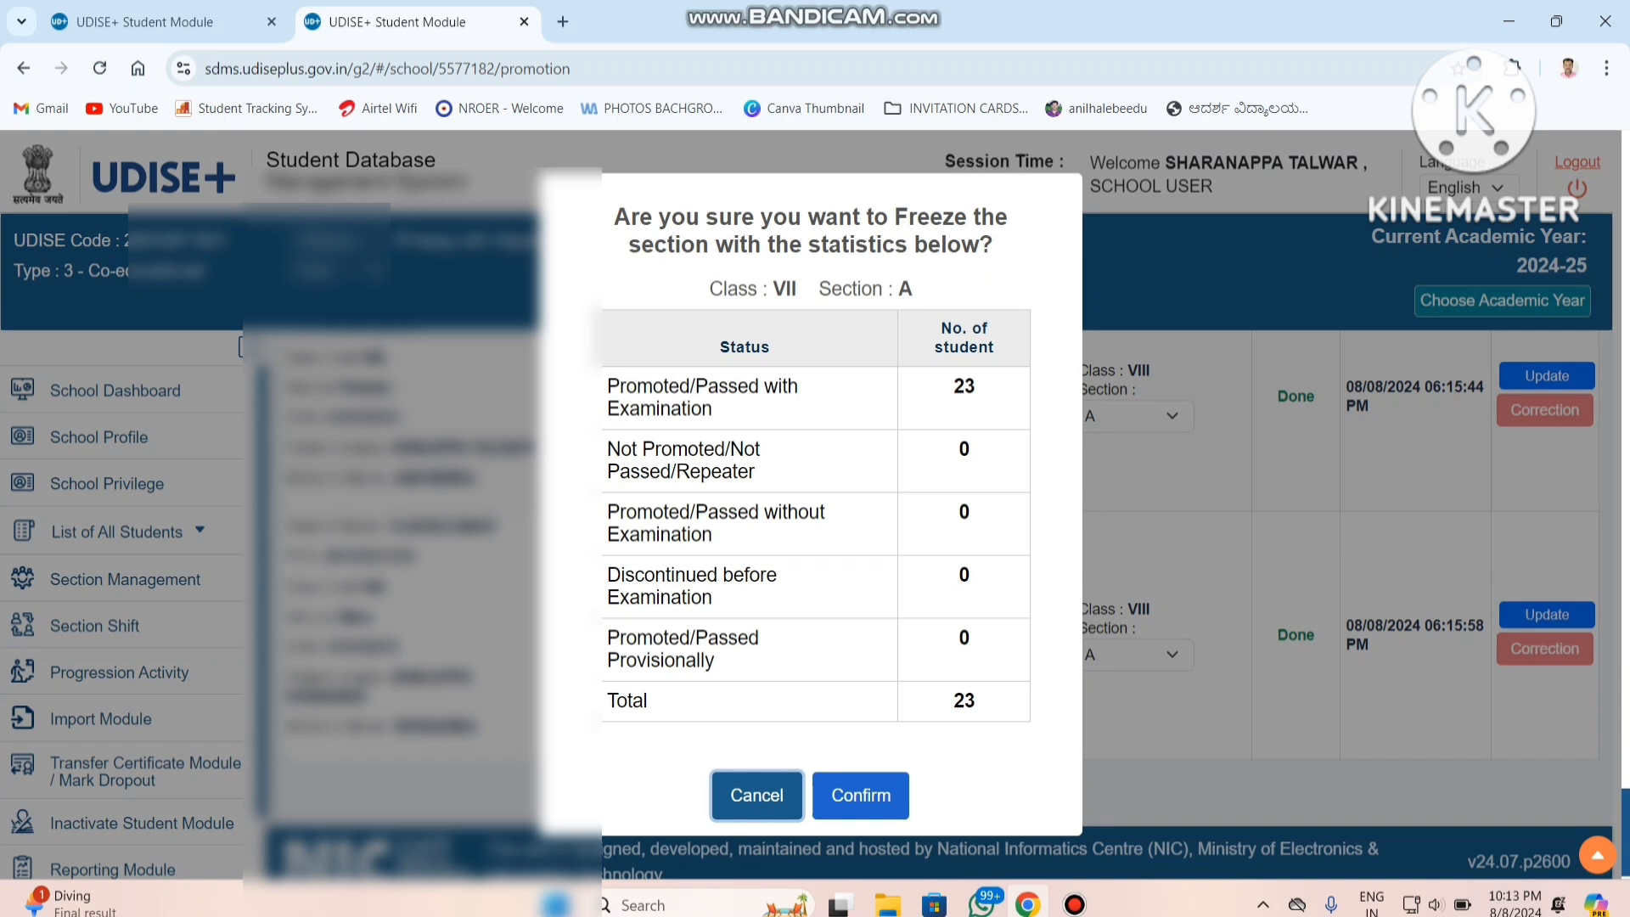
pyautogui.click(859, 794)
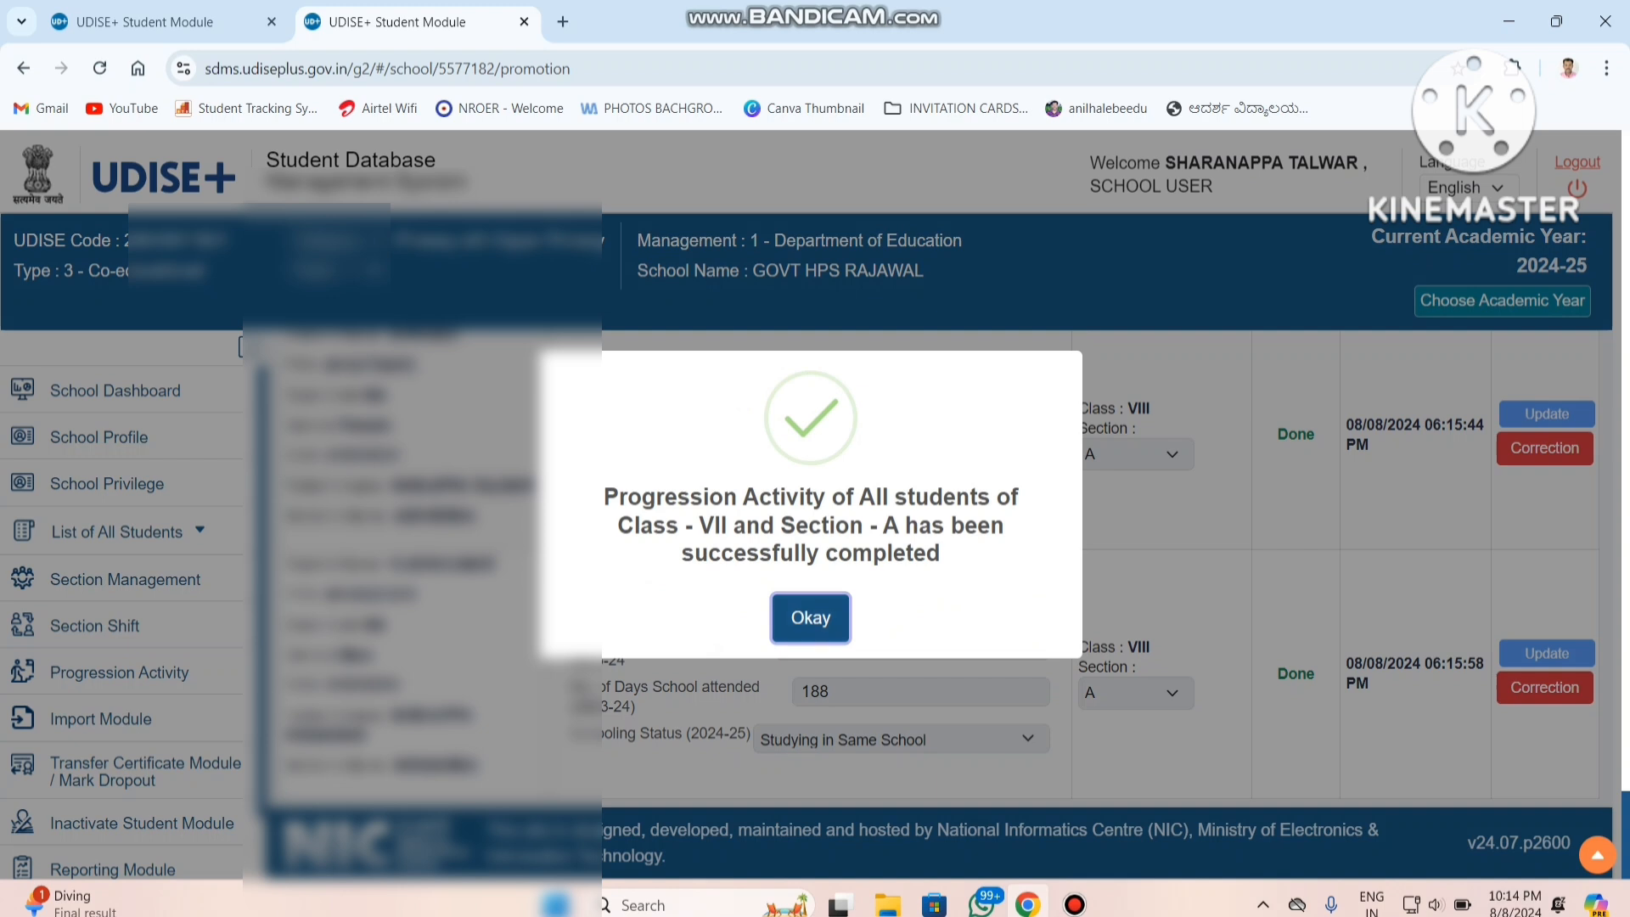
pyautogui.press('Return')
pyautogui.moveTo(1625, 835); pyautogui.dragTo(1625, 174)
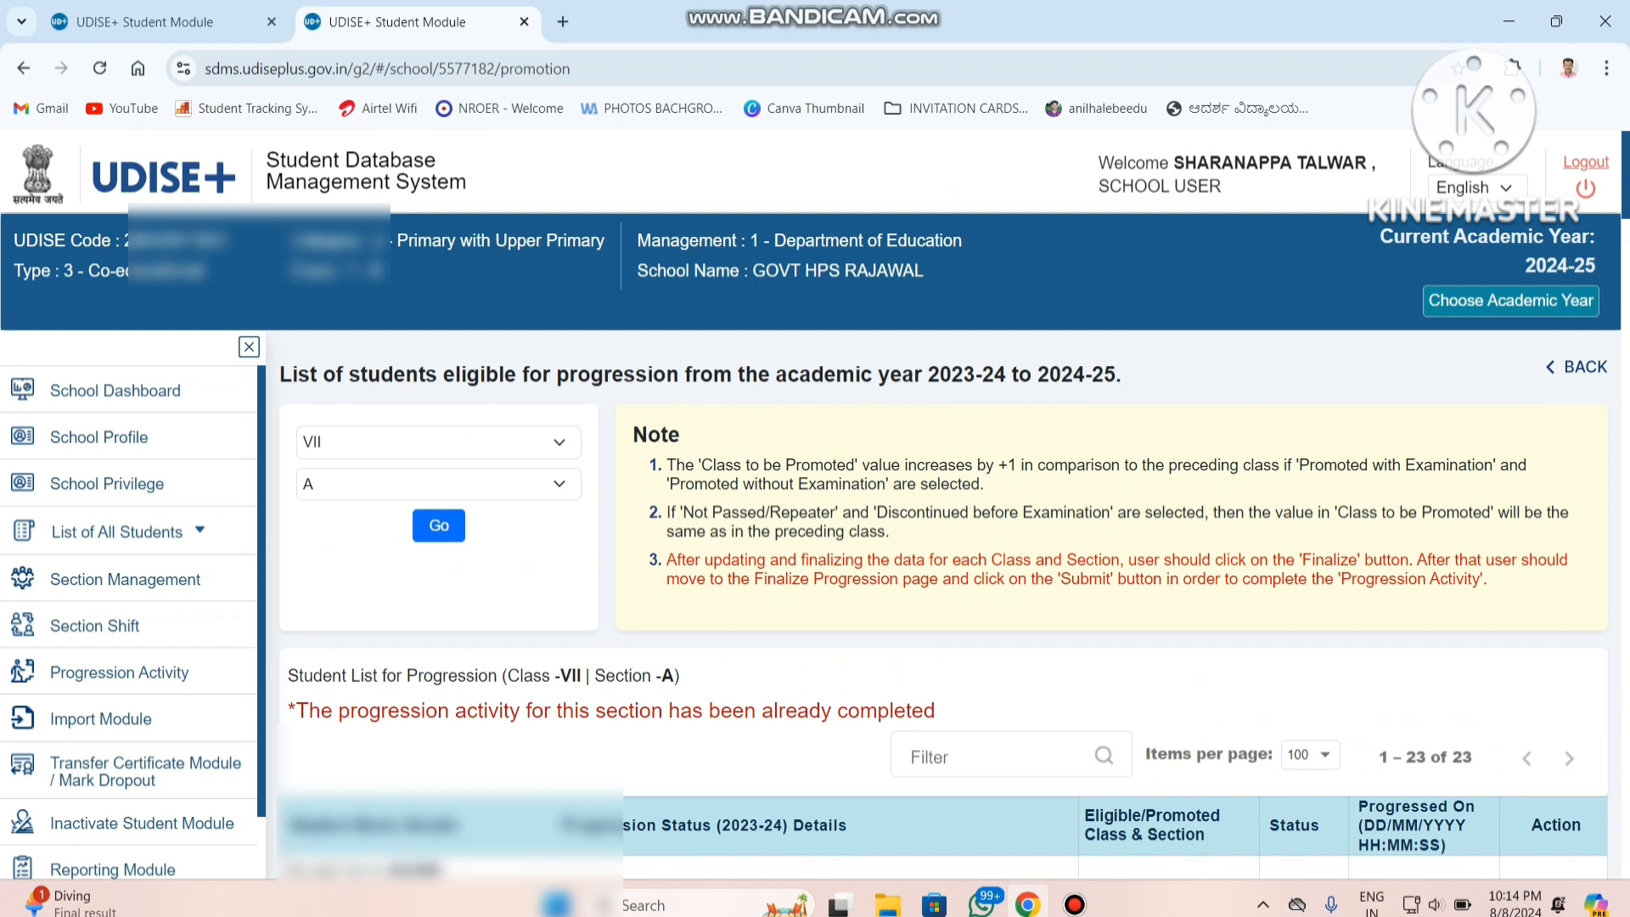
# Load the progression list of students for class VIII, section A.
pyautogui.click(439, 443)
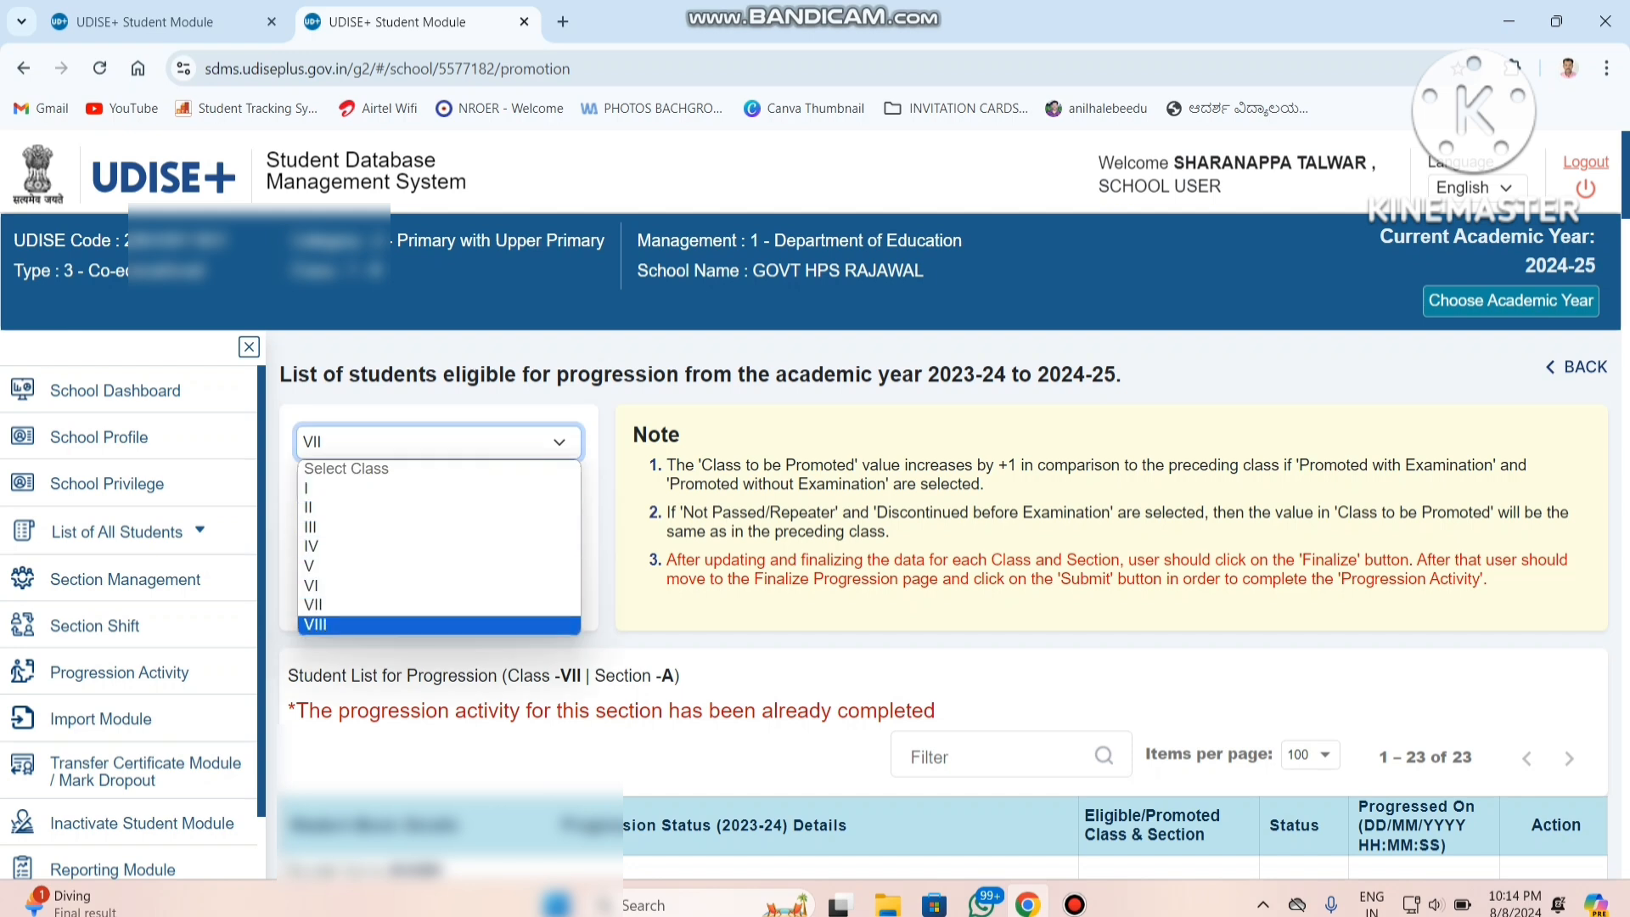
pyautogui.click(438, 626)
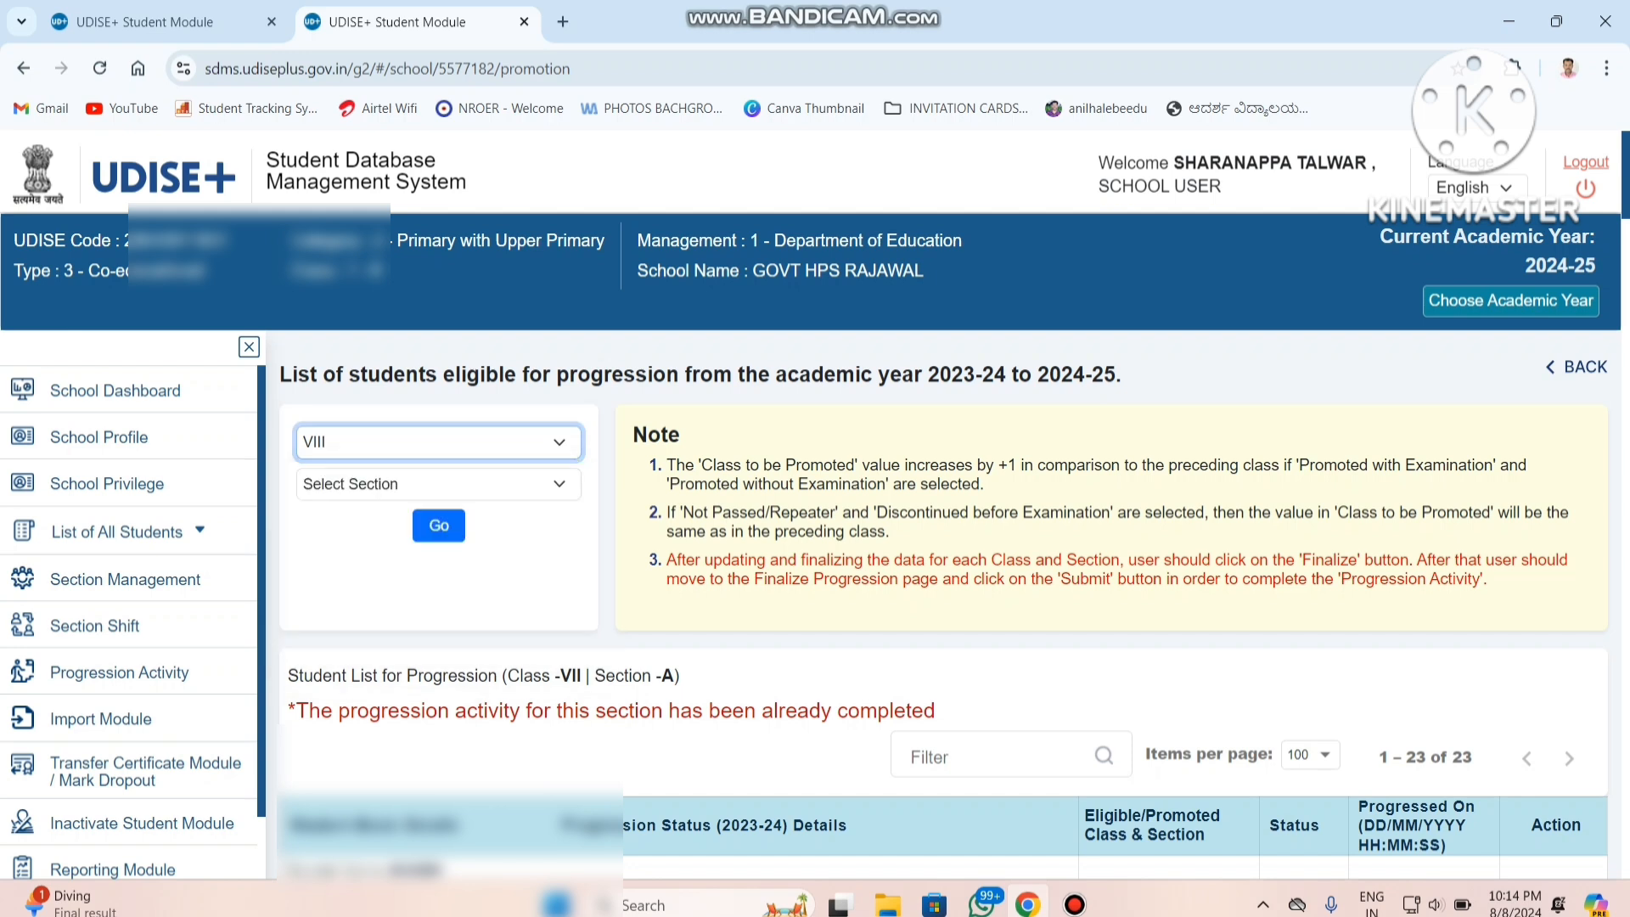
pyautogui.click(438, 484)
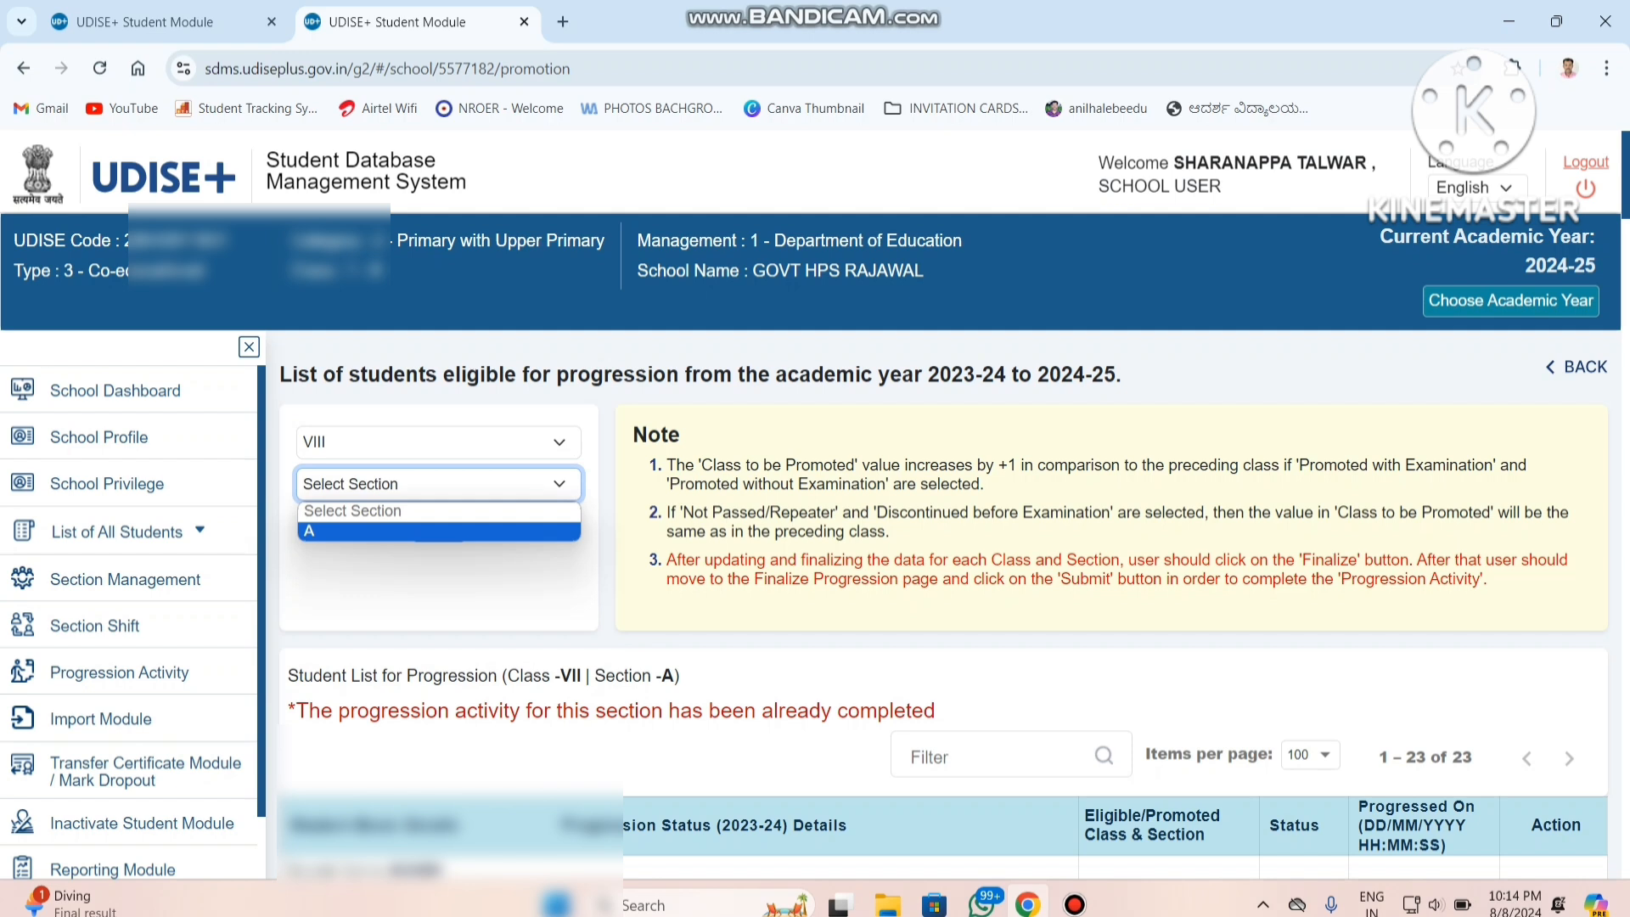
pyautogui.click(439, 532)
pyautogui.click(439, 525)
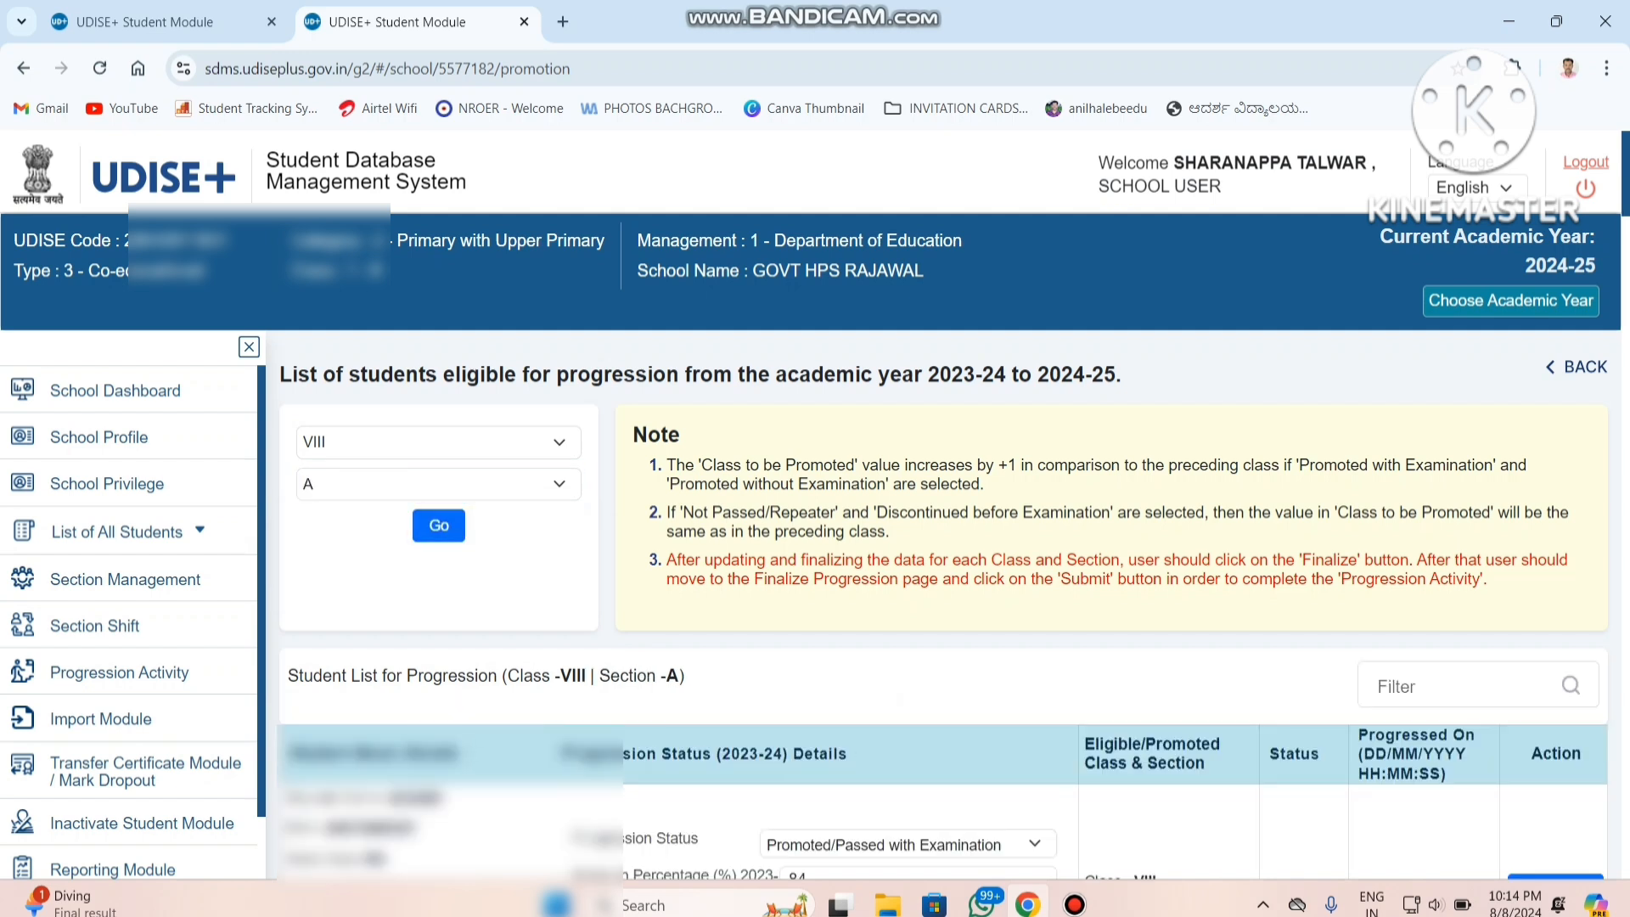
# Set the first class VIII student's progression status to Promoted/Passed with Examination.
pyautogui.scroll(-4, 942, 594)
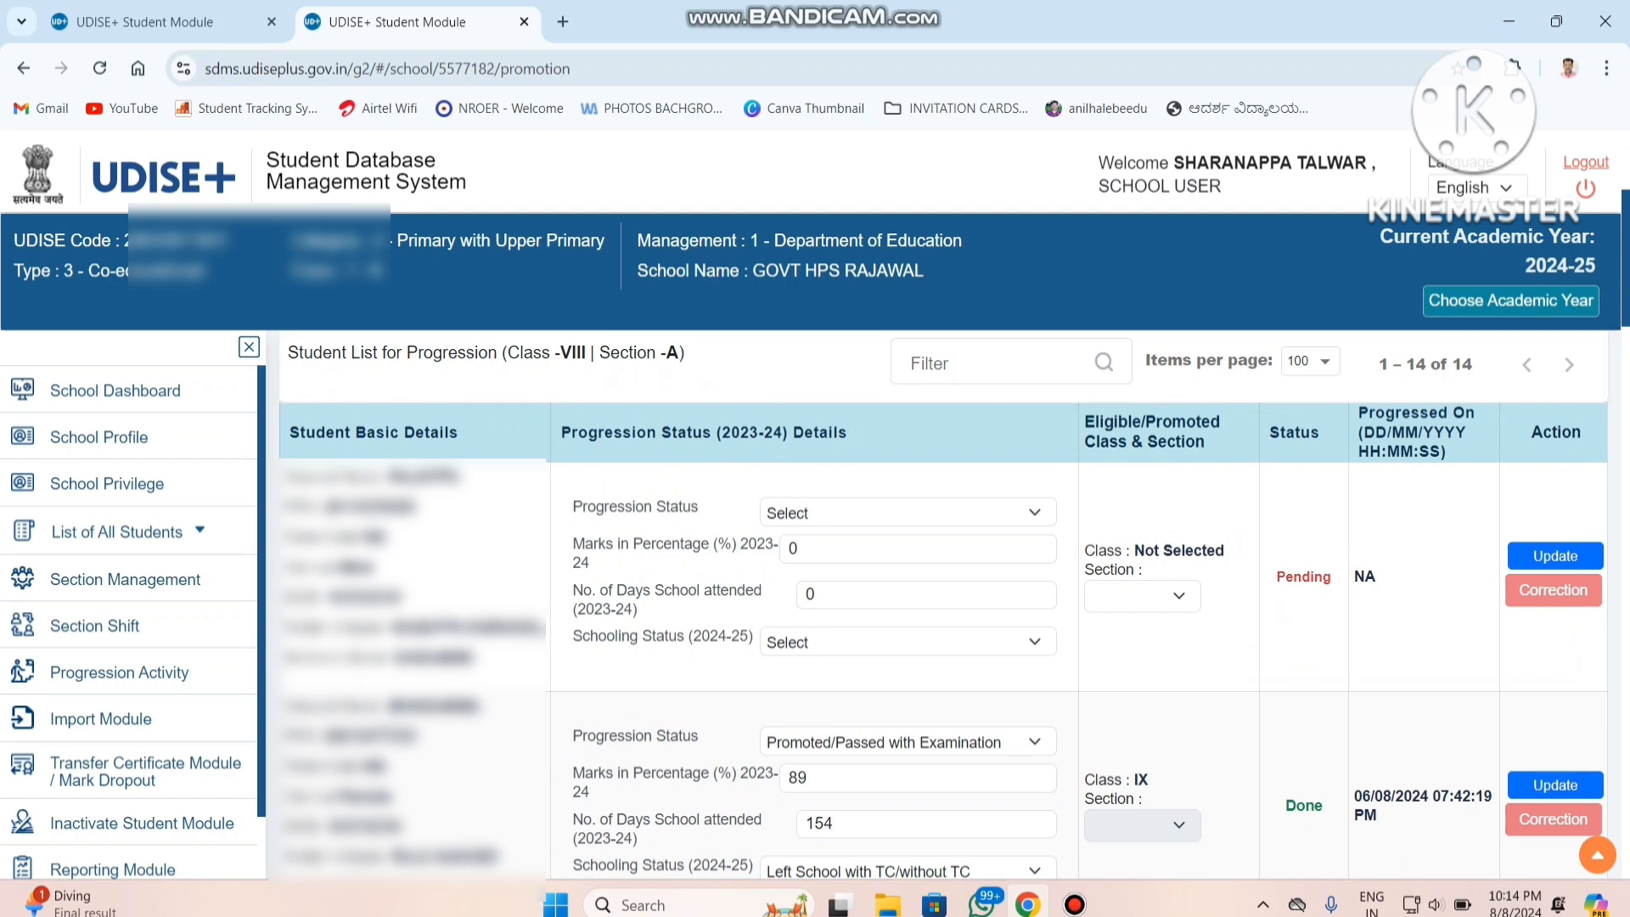
pyautogui.click(908, 512)
pyautogui.press('Down')
pyautogui.press('Return')
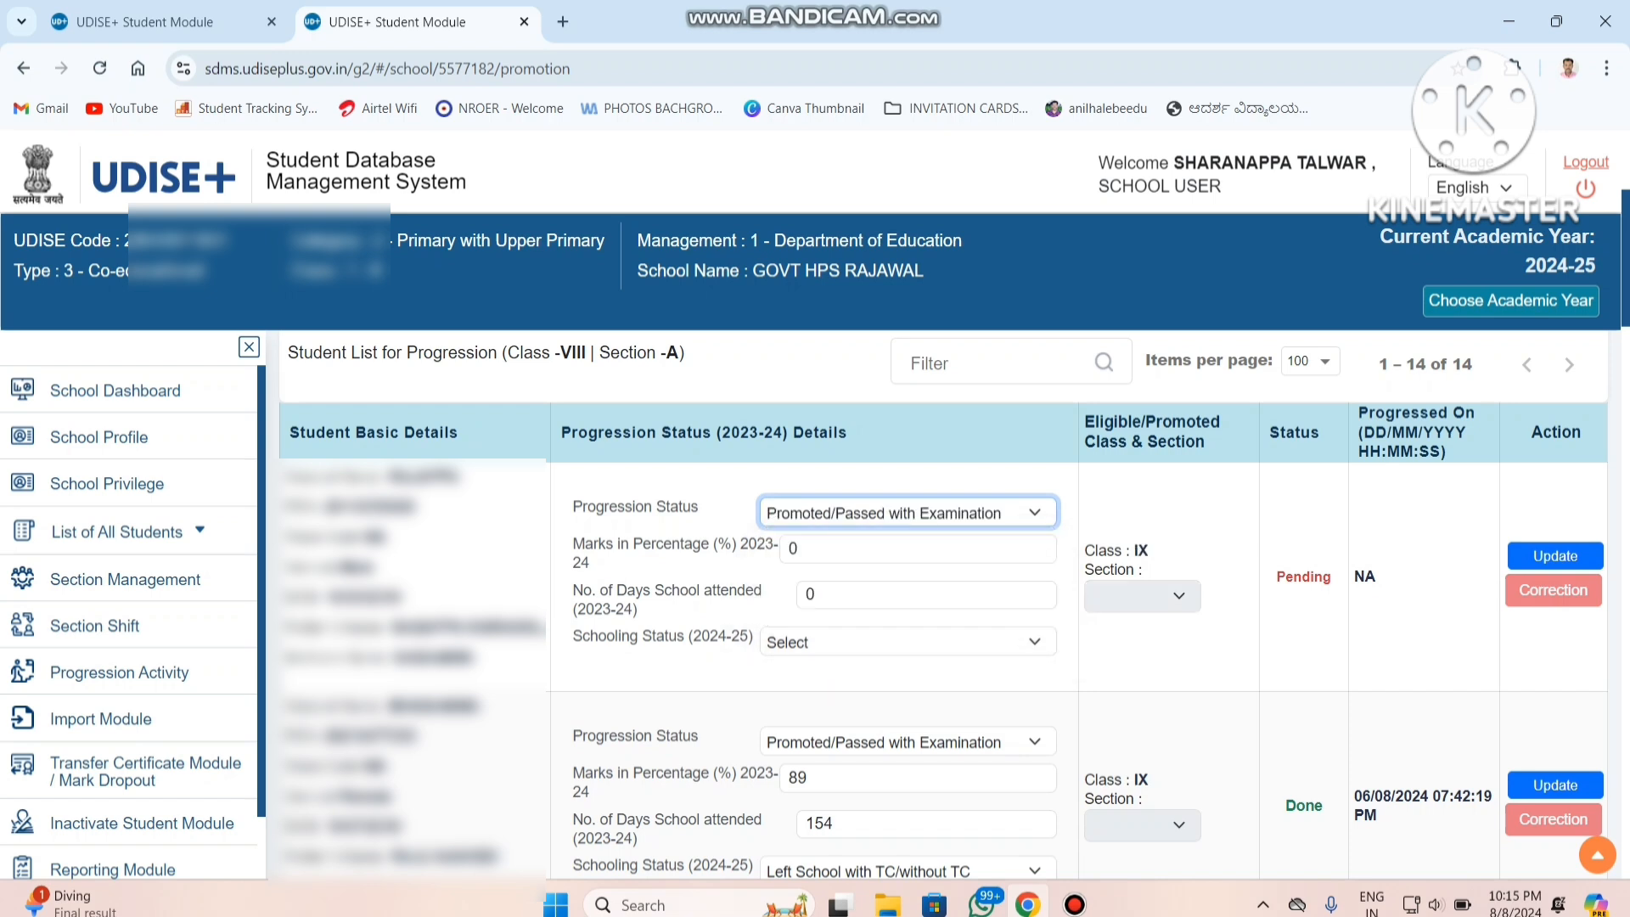
# Enter 81 as the first class VIII student's 2023-24 marks percentage and 201 as the number of days attended.
pyautogui.press('Tab')
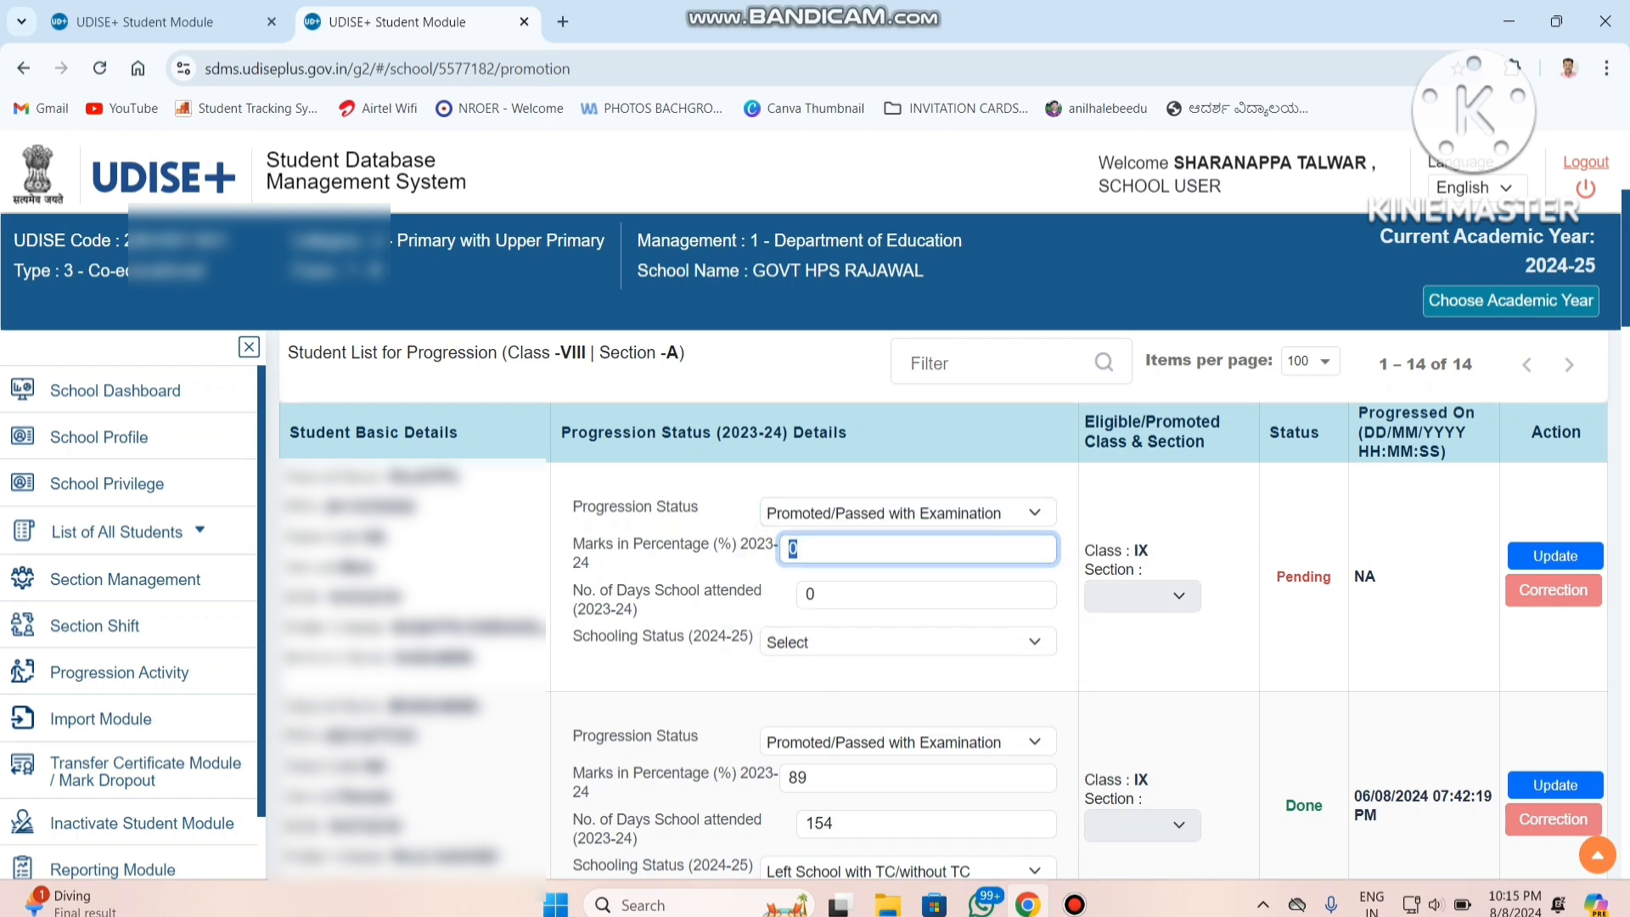
pyautogui.write('81')
pyautogui.press('Tab')
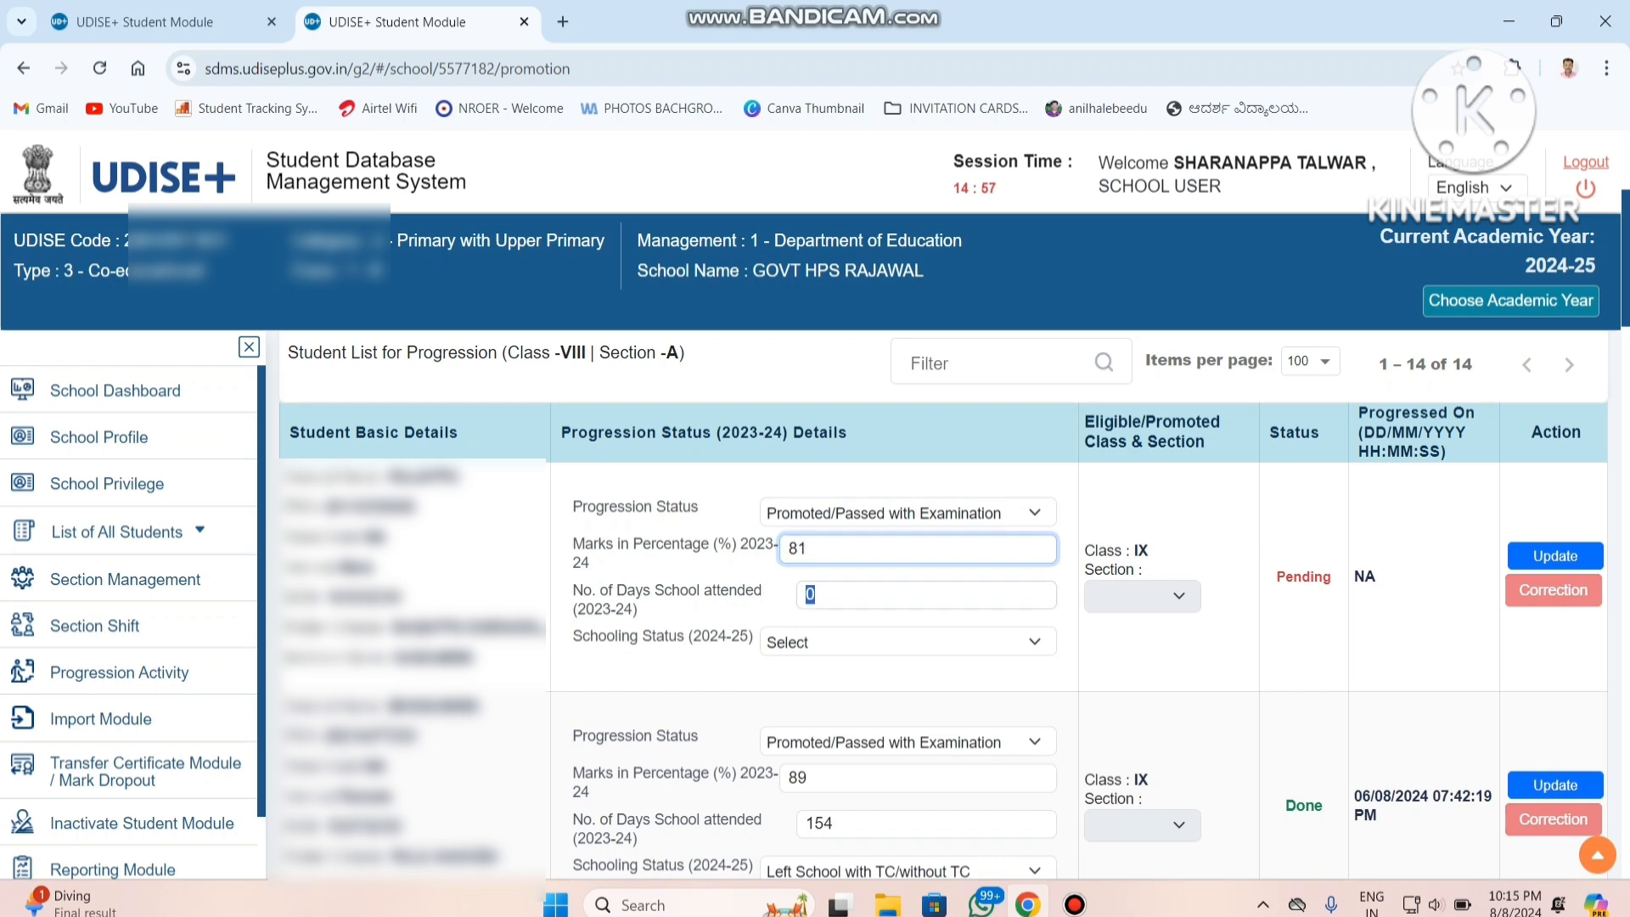
pyautogui.write('201')
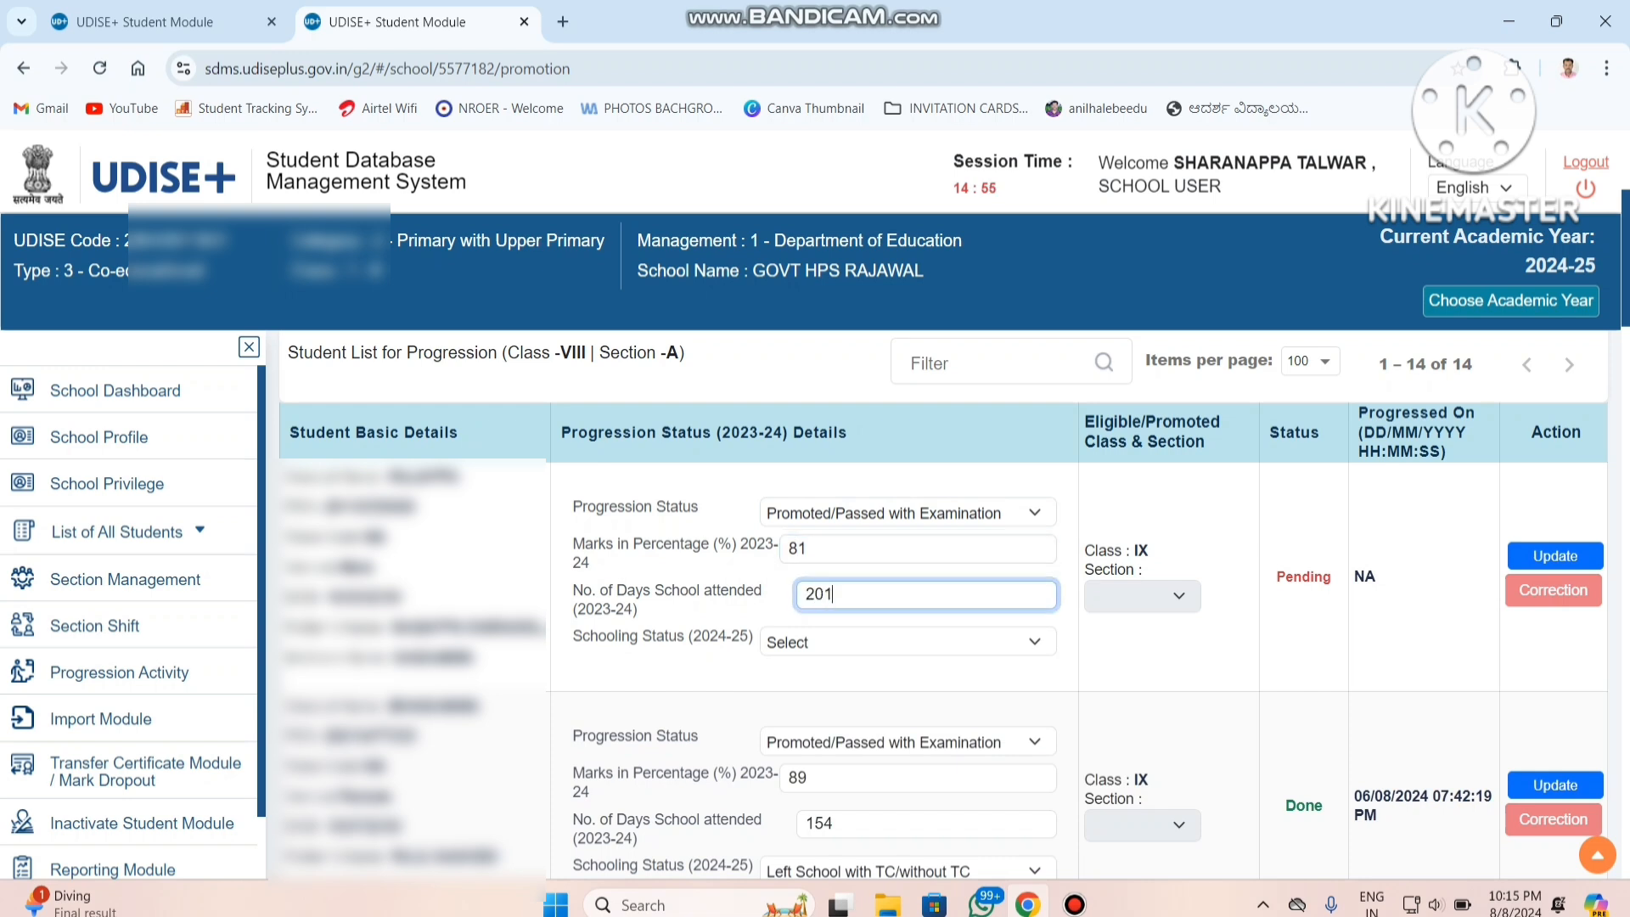
# Set the first class VIII student's 2024-25 schooling status to Left School with TC/without TC.
pyautogui.press('Tab')
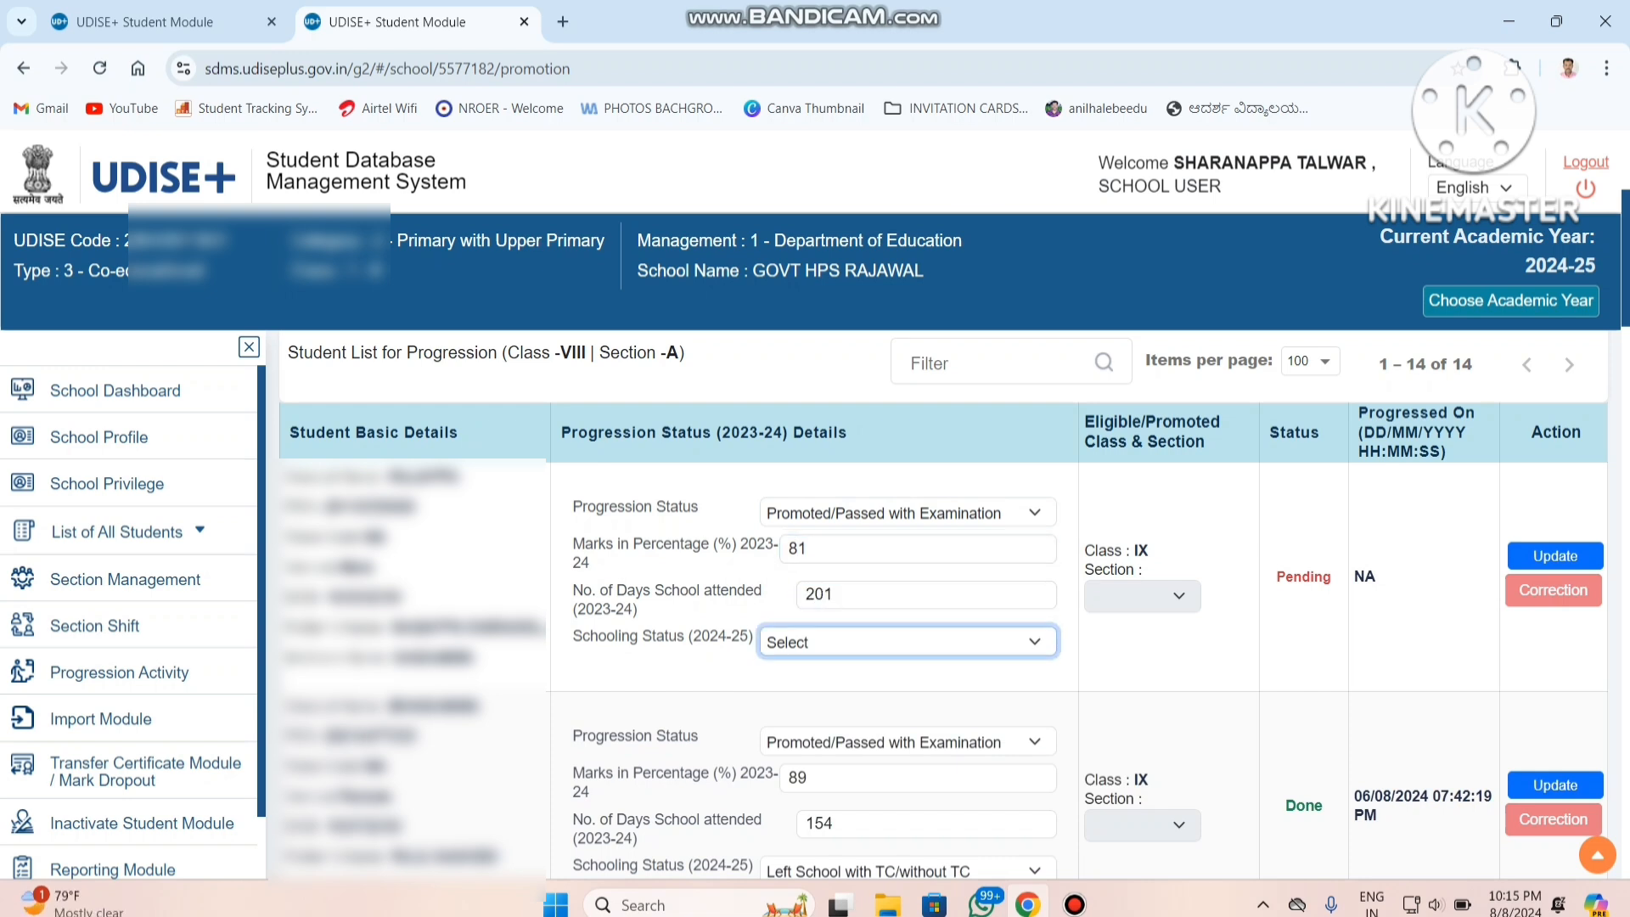
pyautogui.press('space')
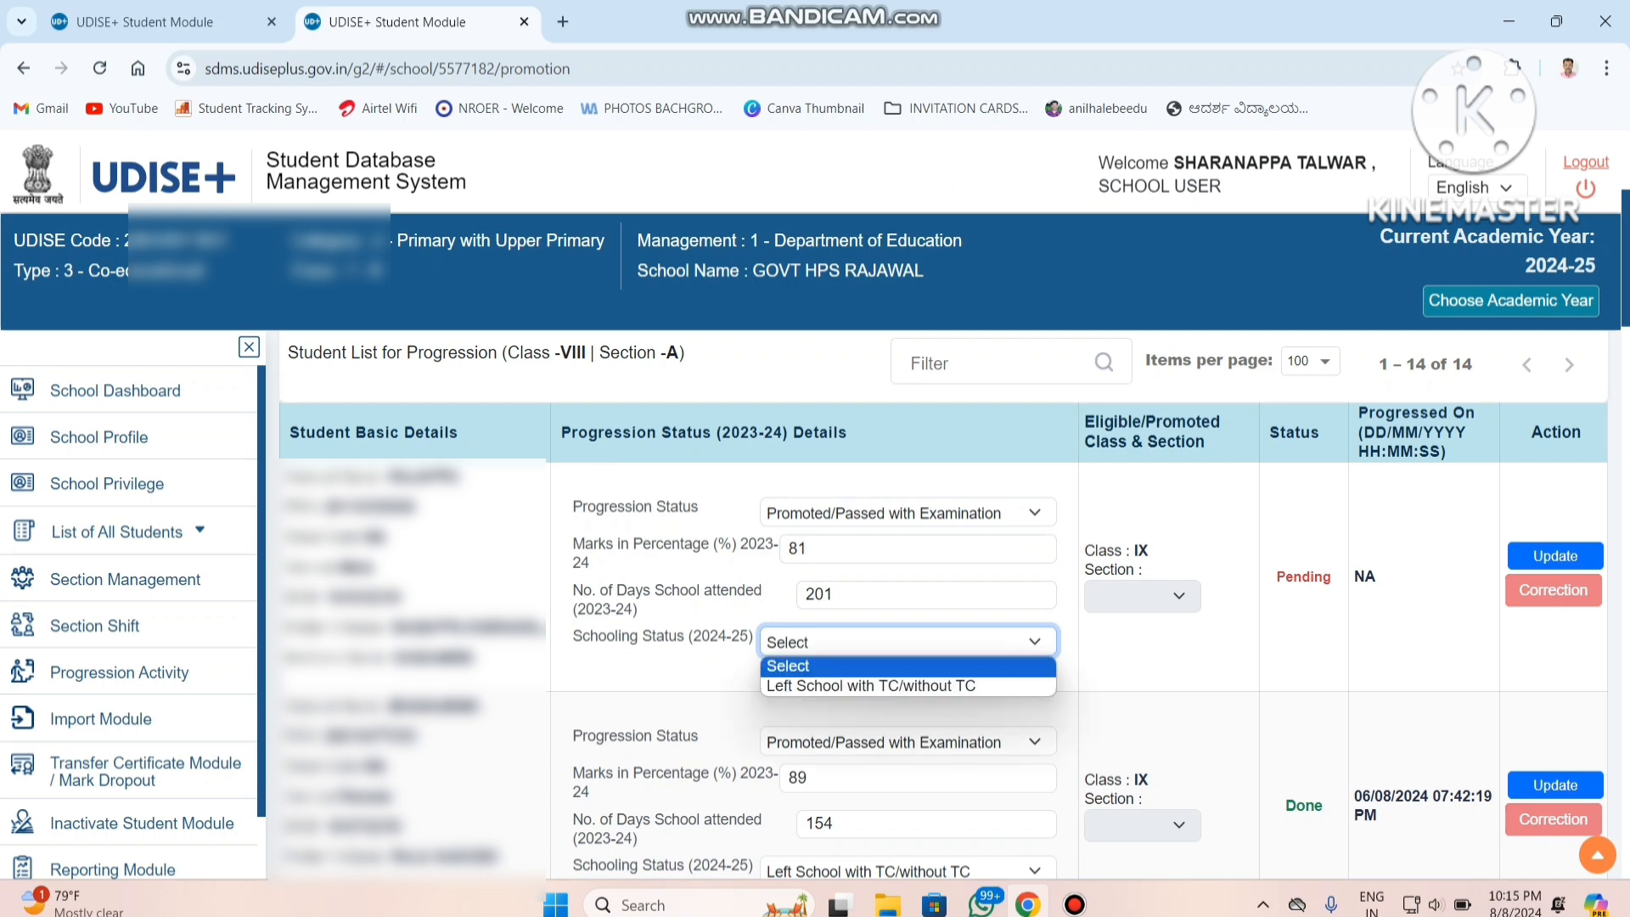
pyautogui.press('Down')
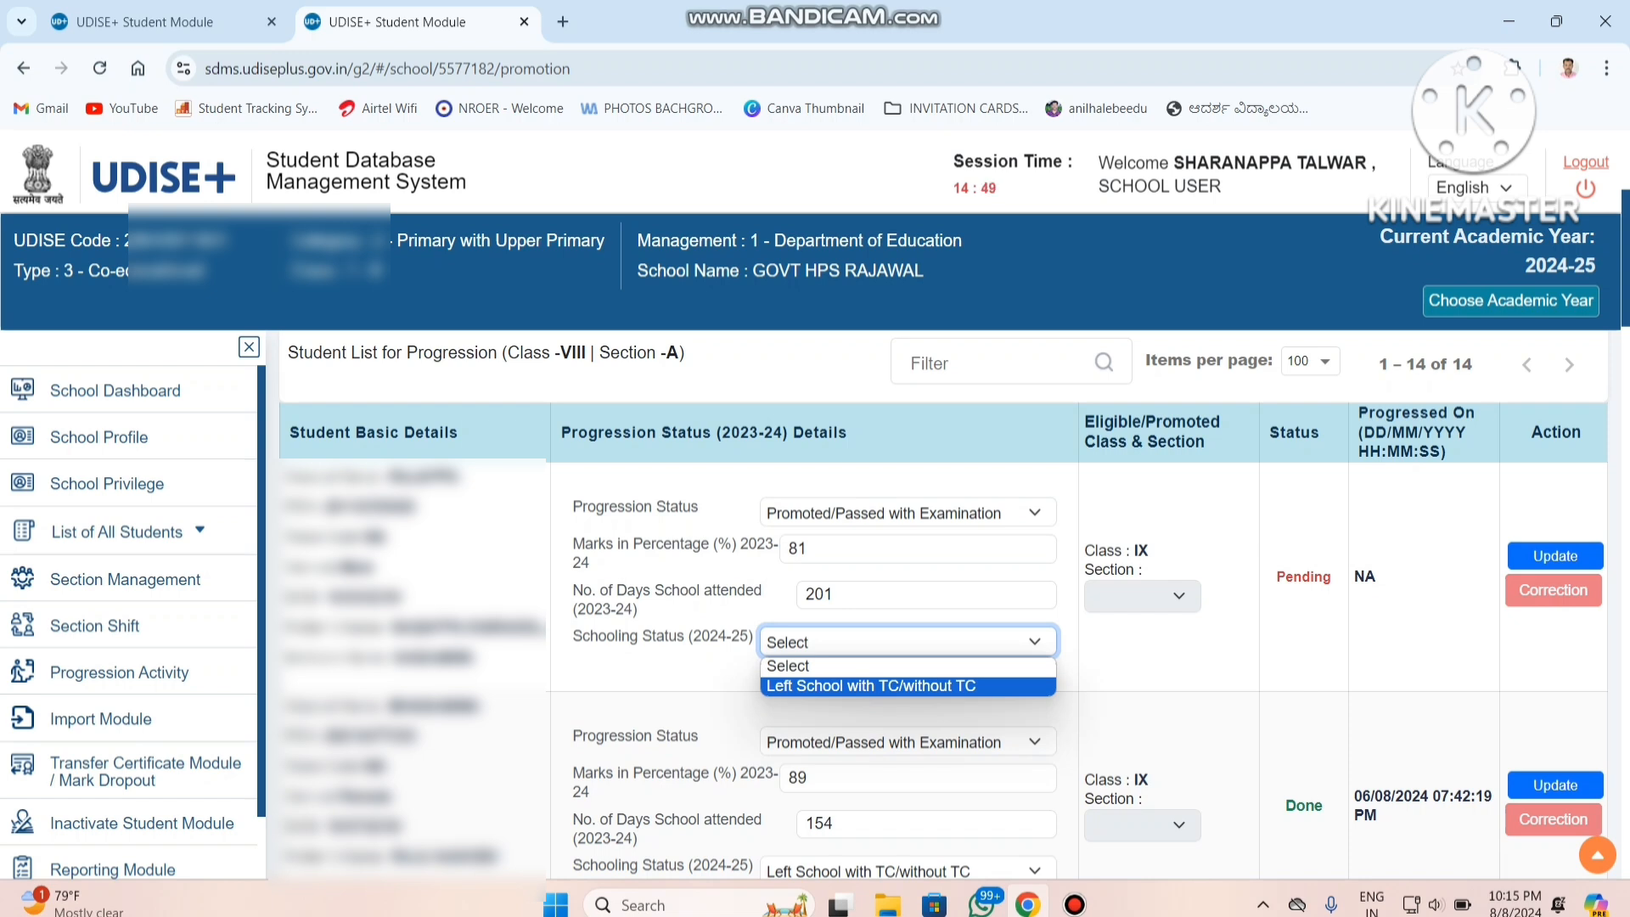
pyautogui.press('Return')
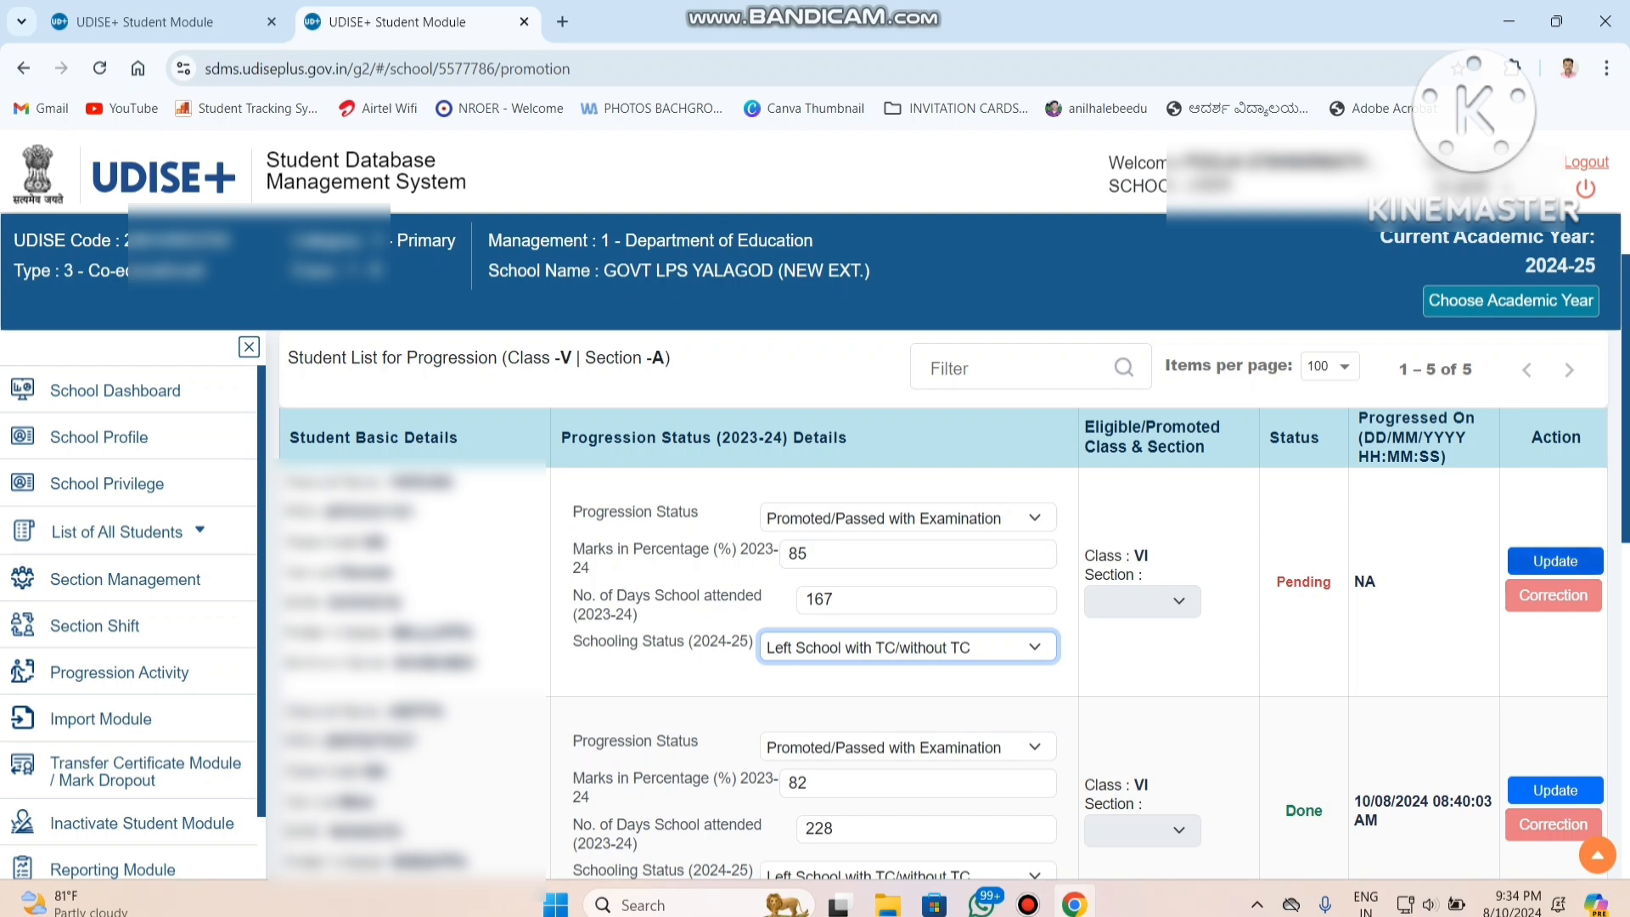
# Update the first class V student's record with the Left School with TC/without TC status and confirm the change.
pyautogui.click(1555, 561)
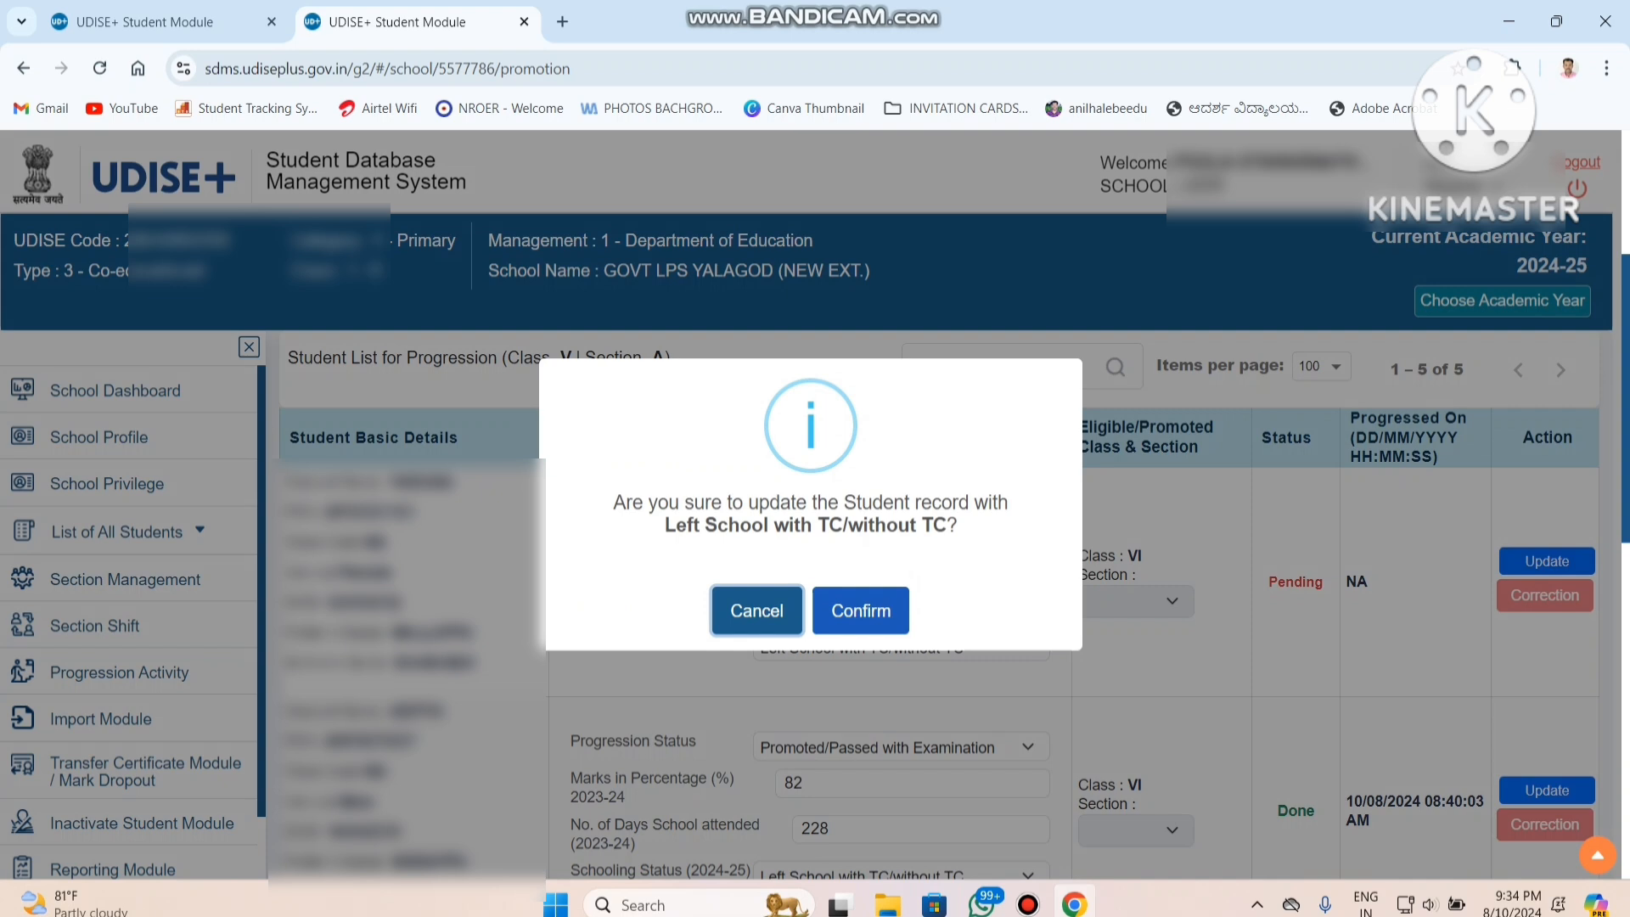
pyautogui.click(860, 610)
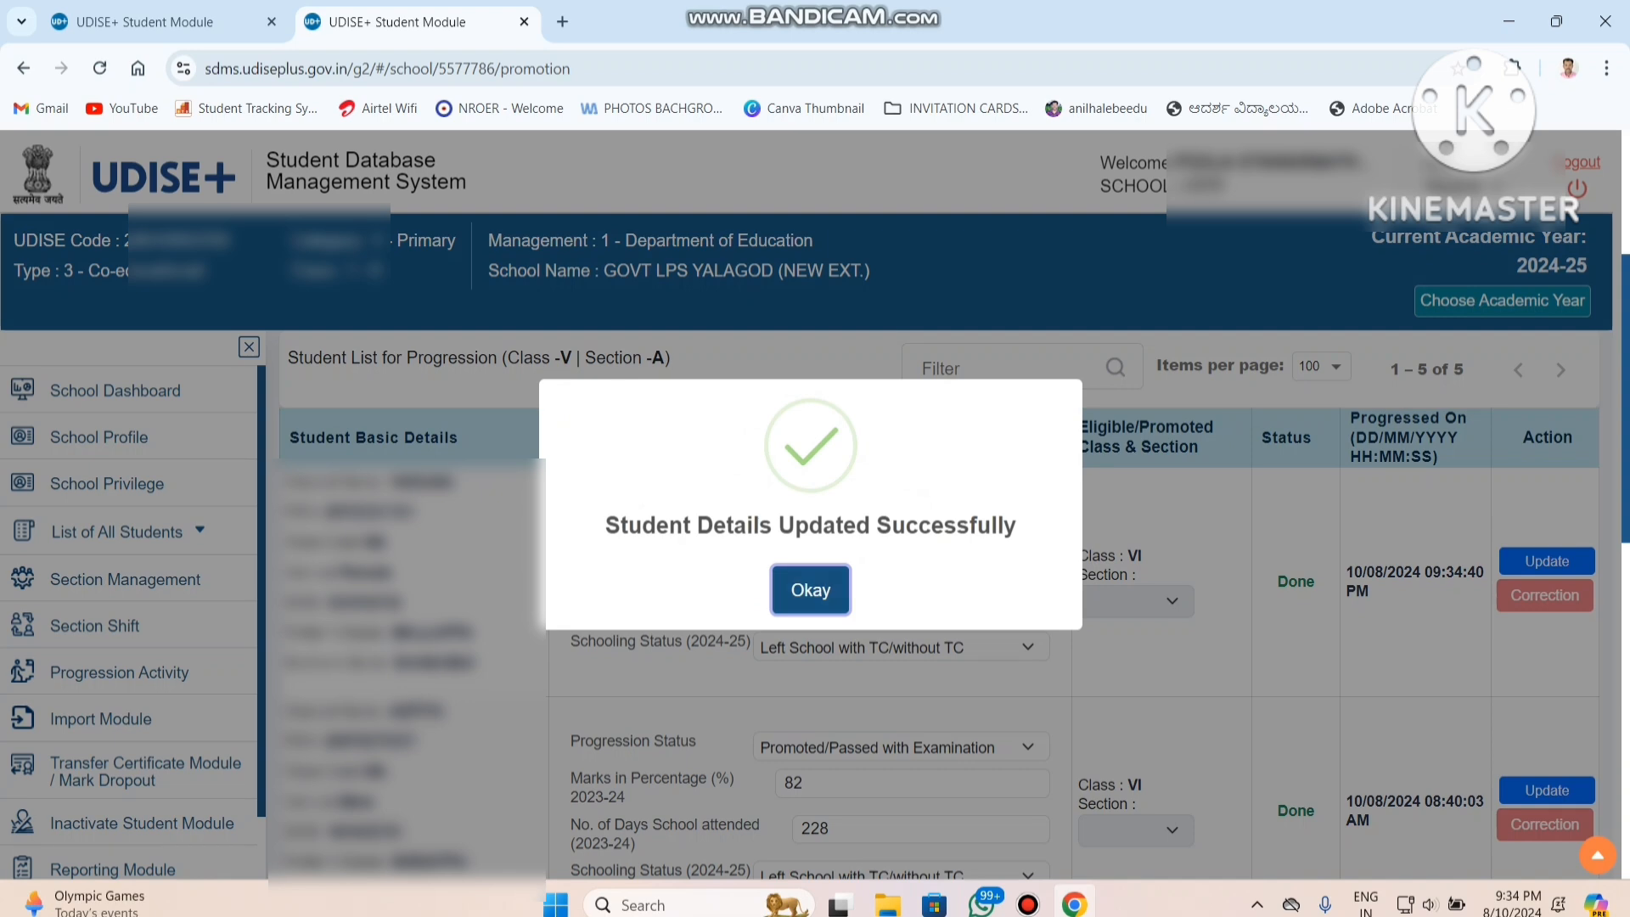
pyautogui.press('Return')
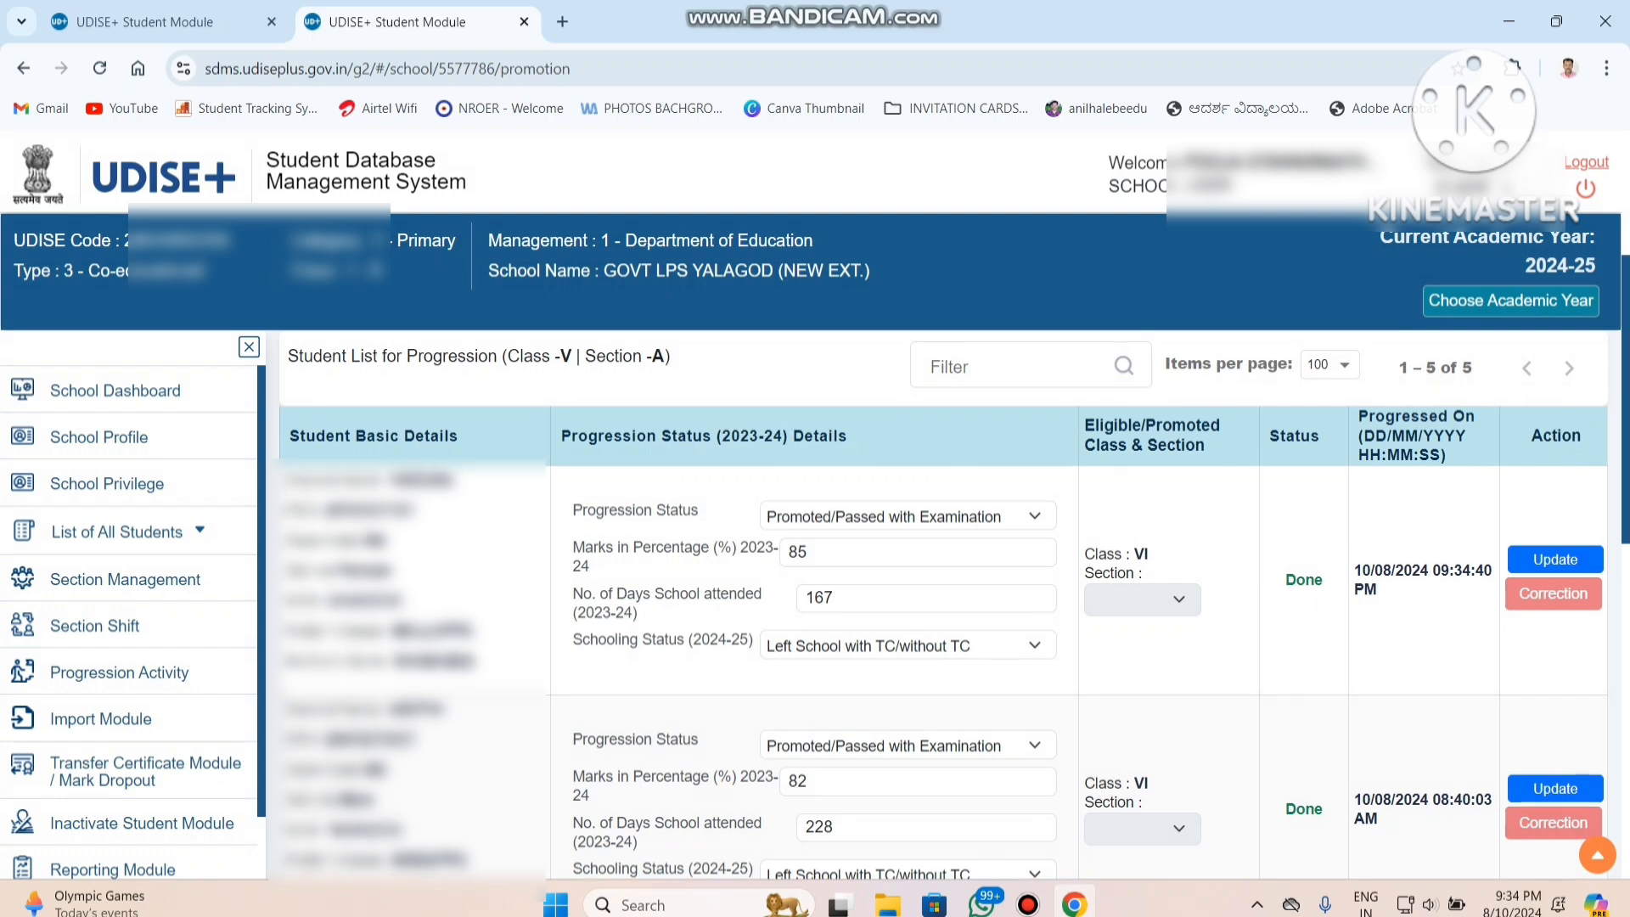
# Finalize and confirm the progression of all students in class V, section A.
pyautogui.scroll(3, 942, 594)
pyautogui.scroll(-10, 943, 594)
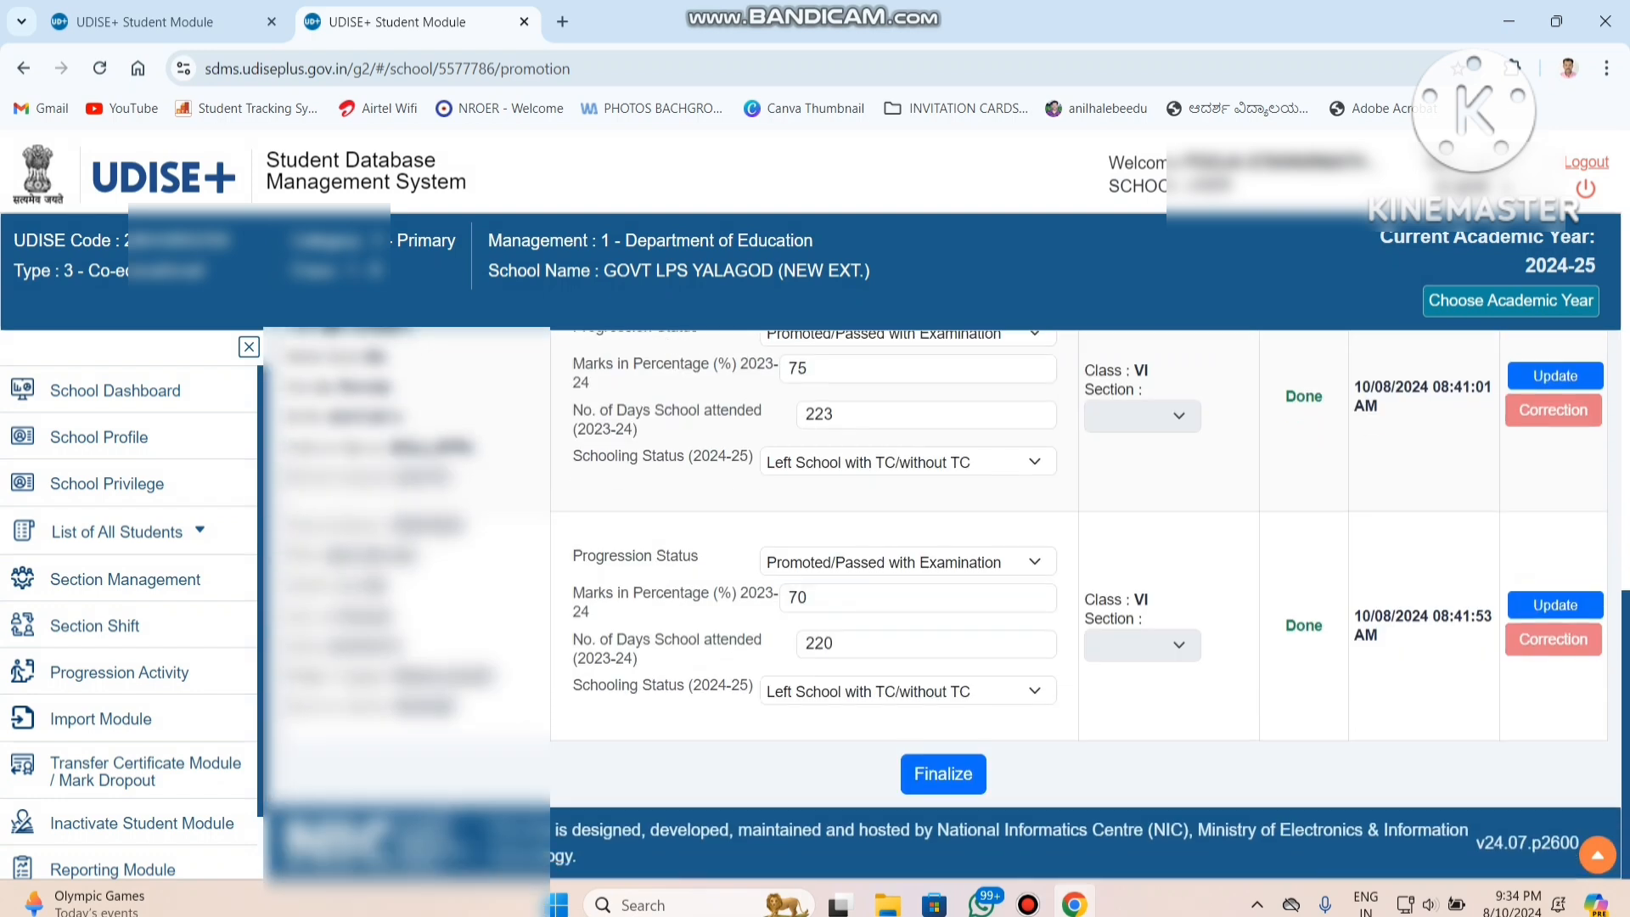
pyautogui.click(943, 773)
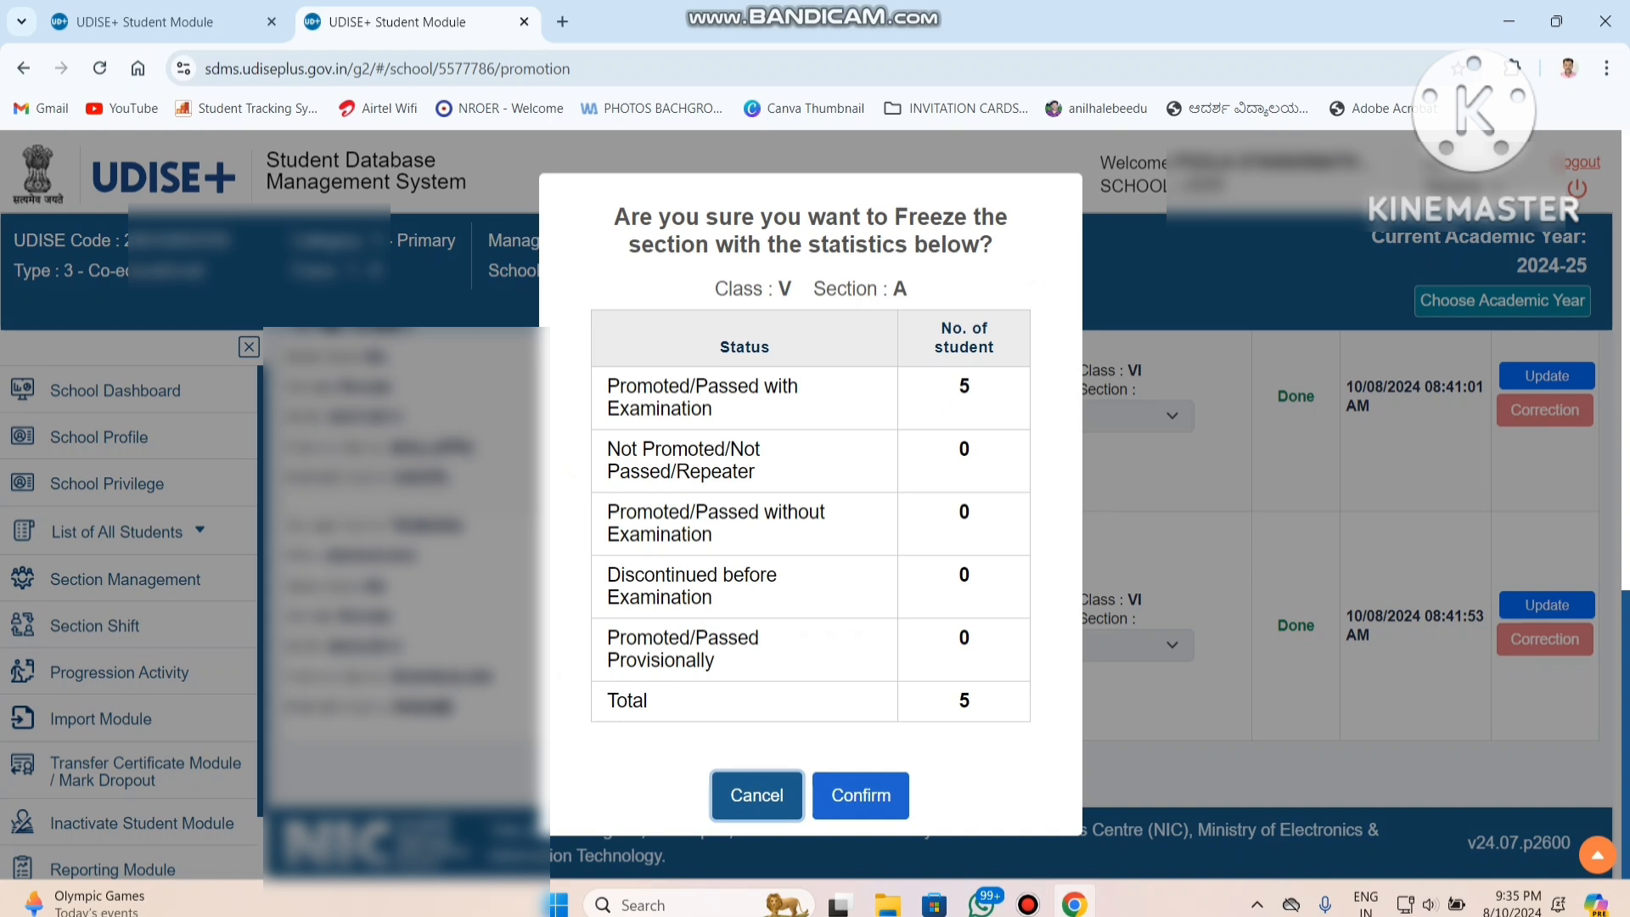
pyautogui.click(859, 795)
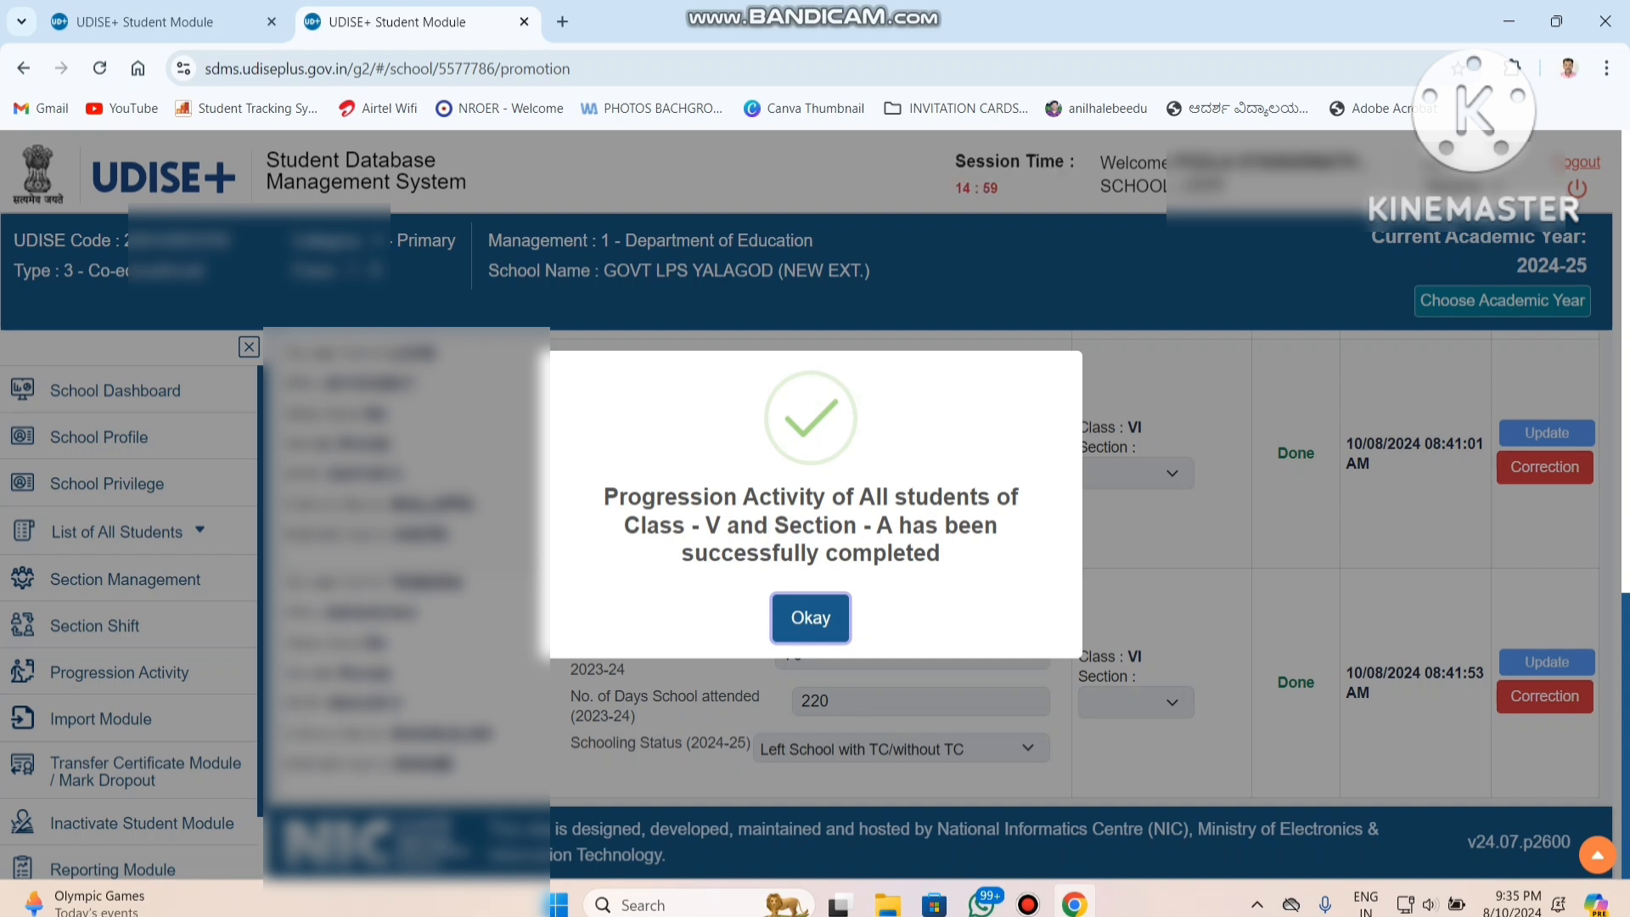
pyautogui.click(811, 618)
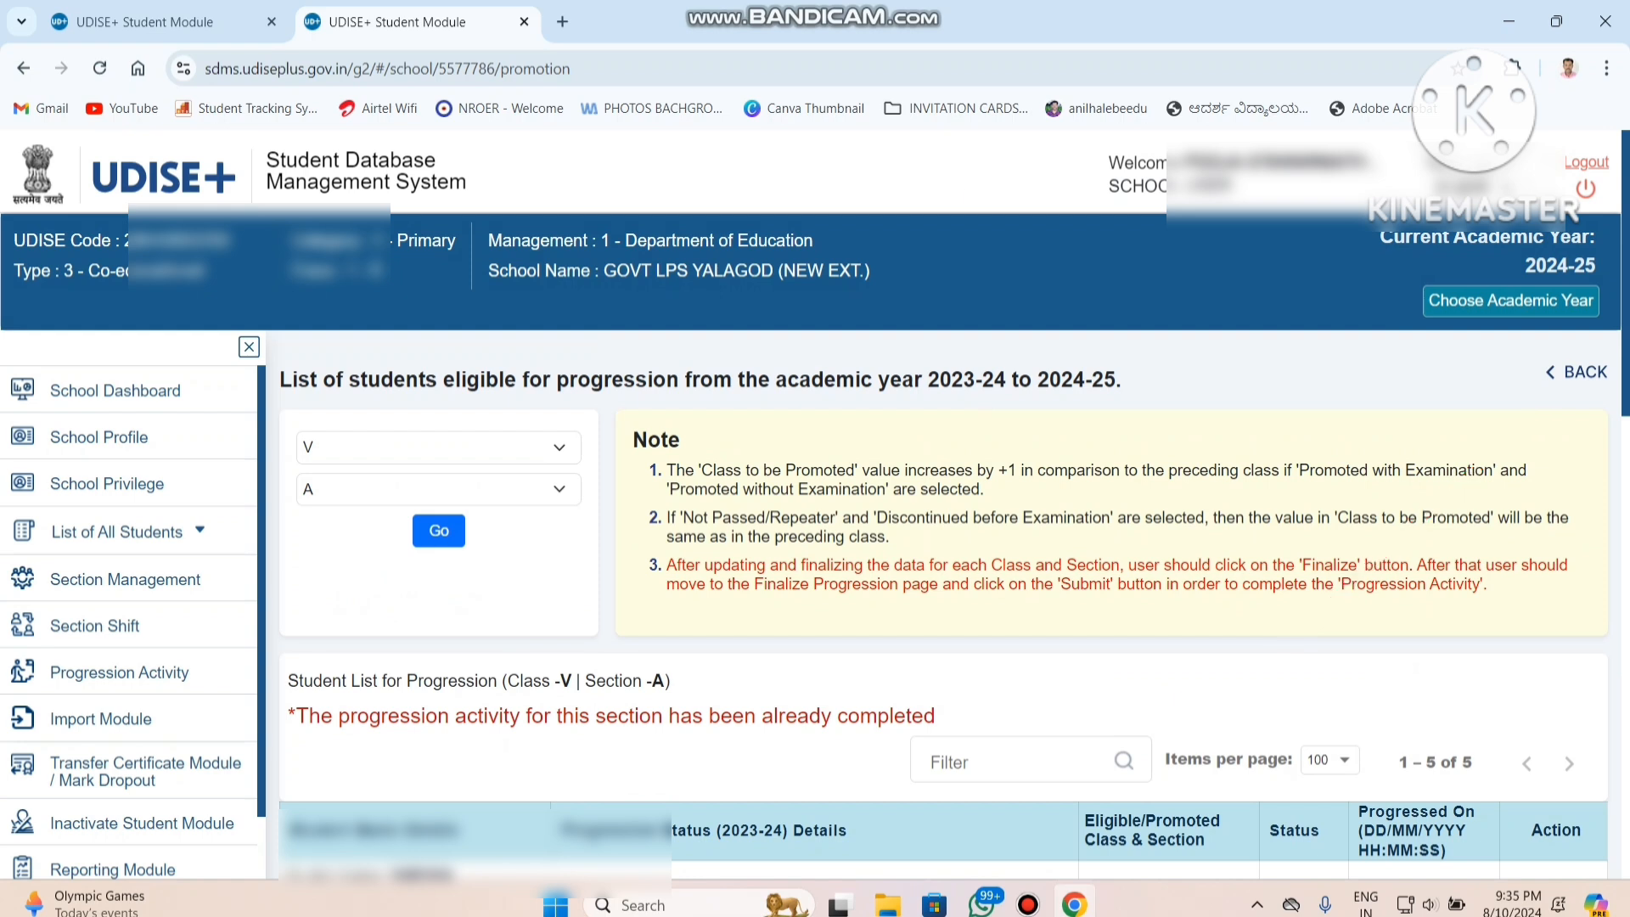
# Open Finalize Progression for academic year 2023-24, accept the declaration that the data is free from errors, and submit it.
pyautogui.click(1576, 372)
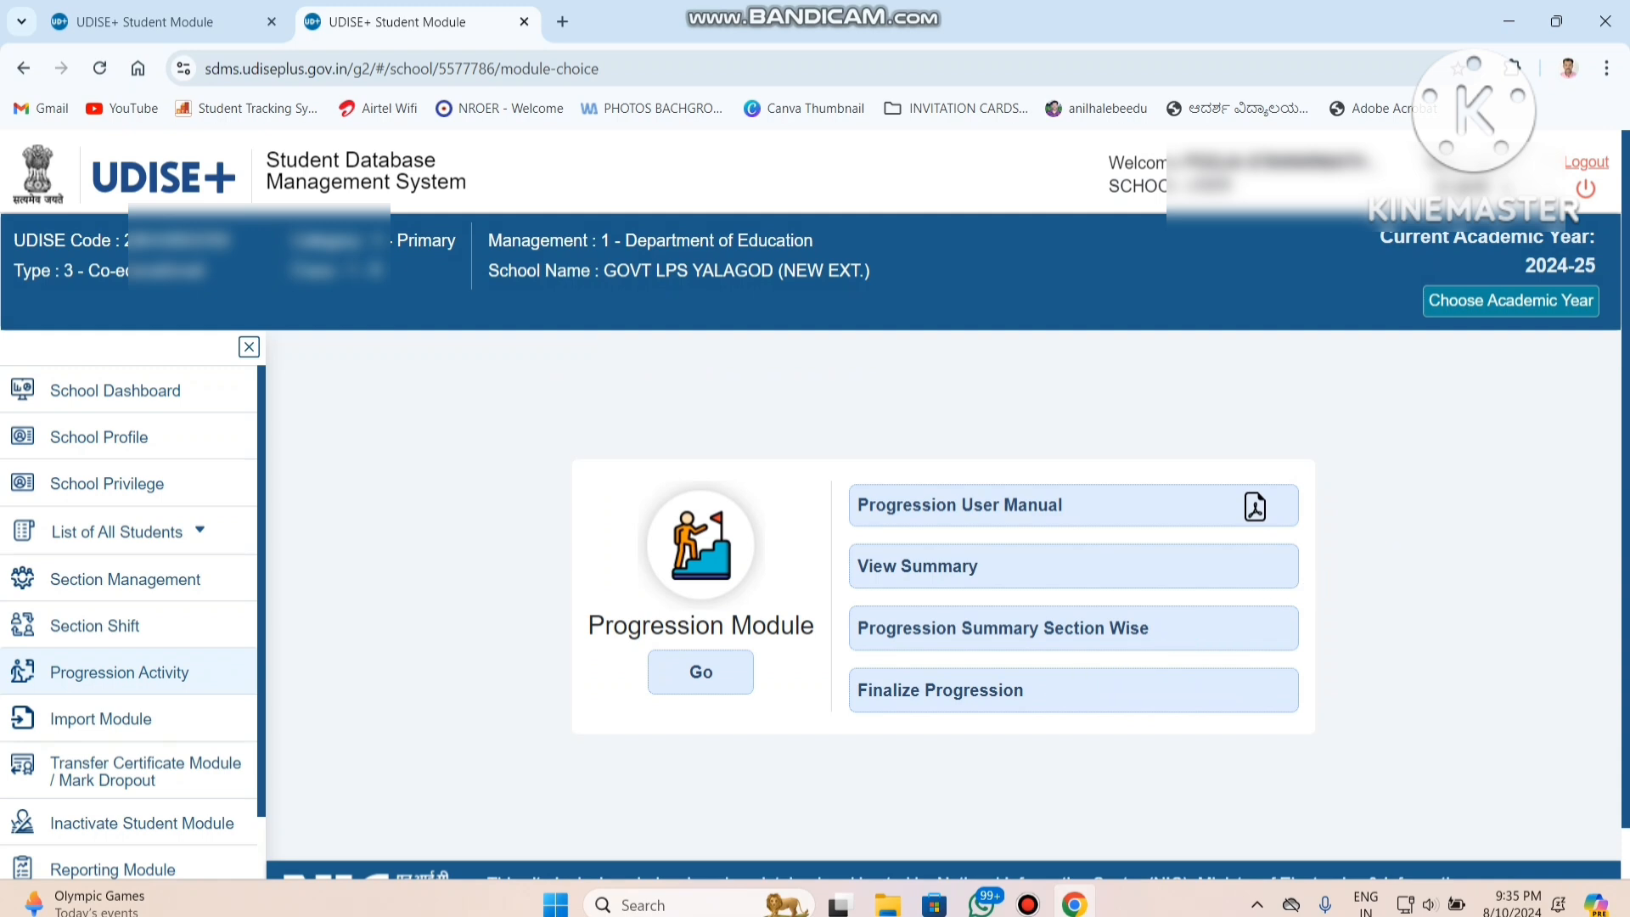
pyautogui.click(941, 691)
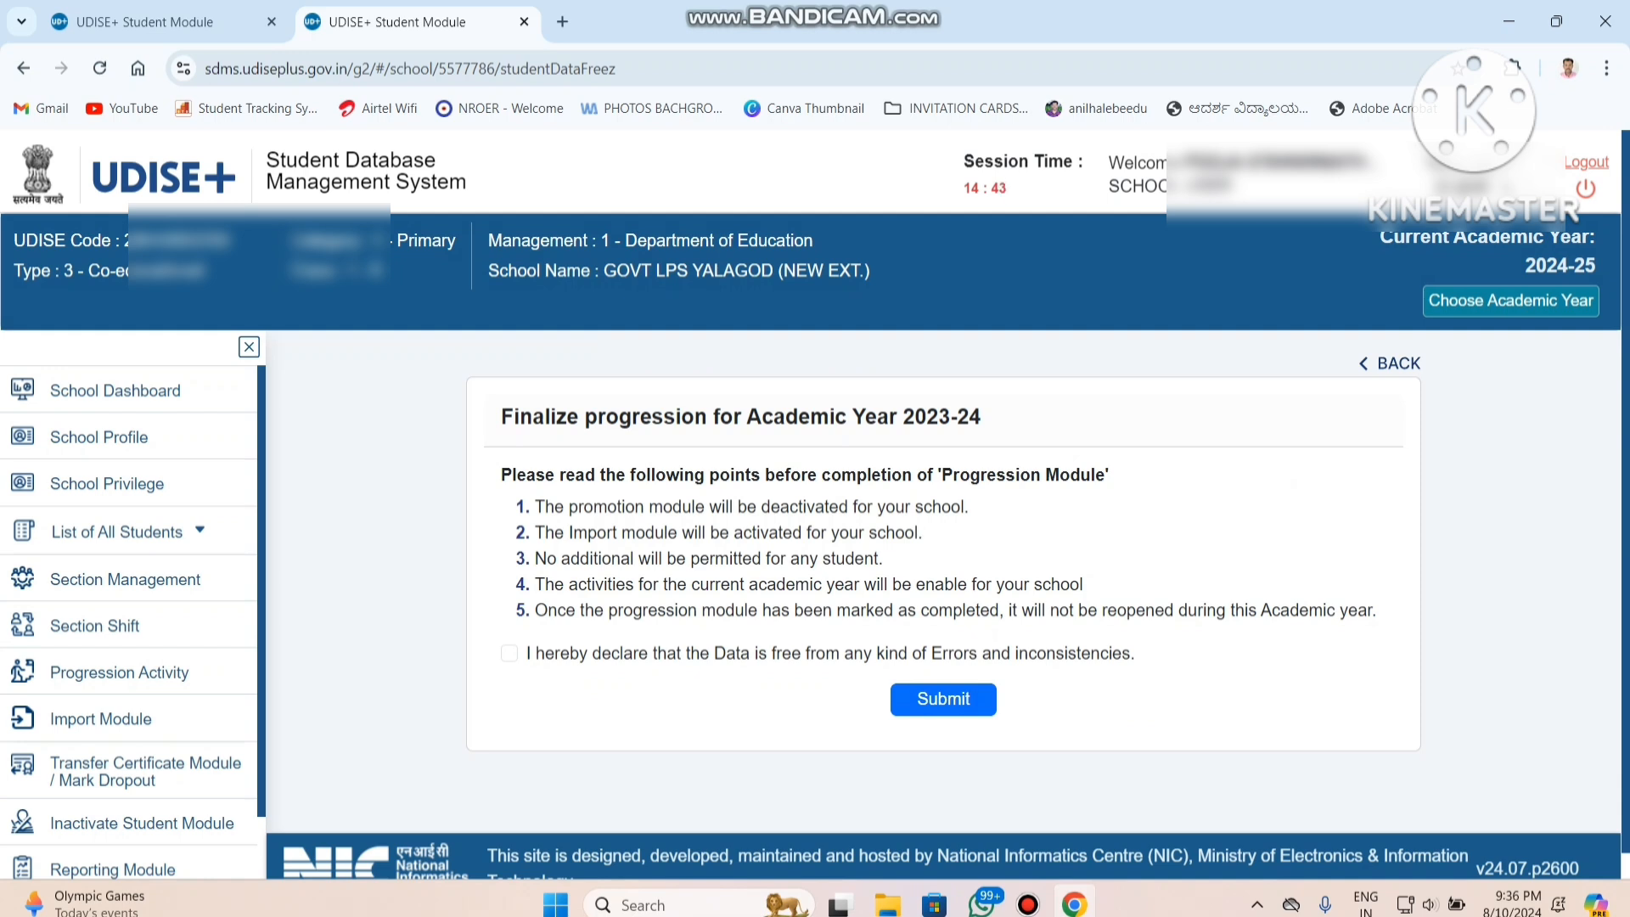
pyautogui.click(510, 653)
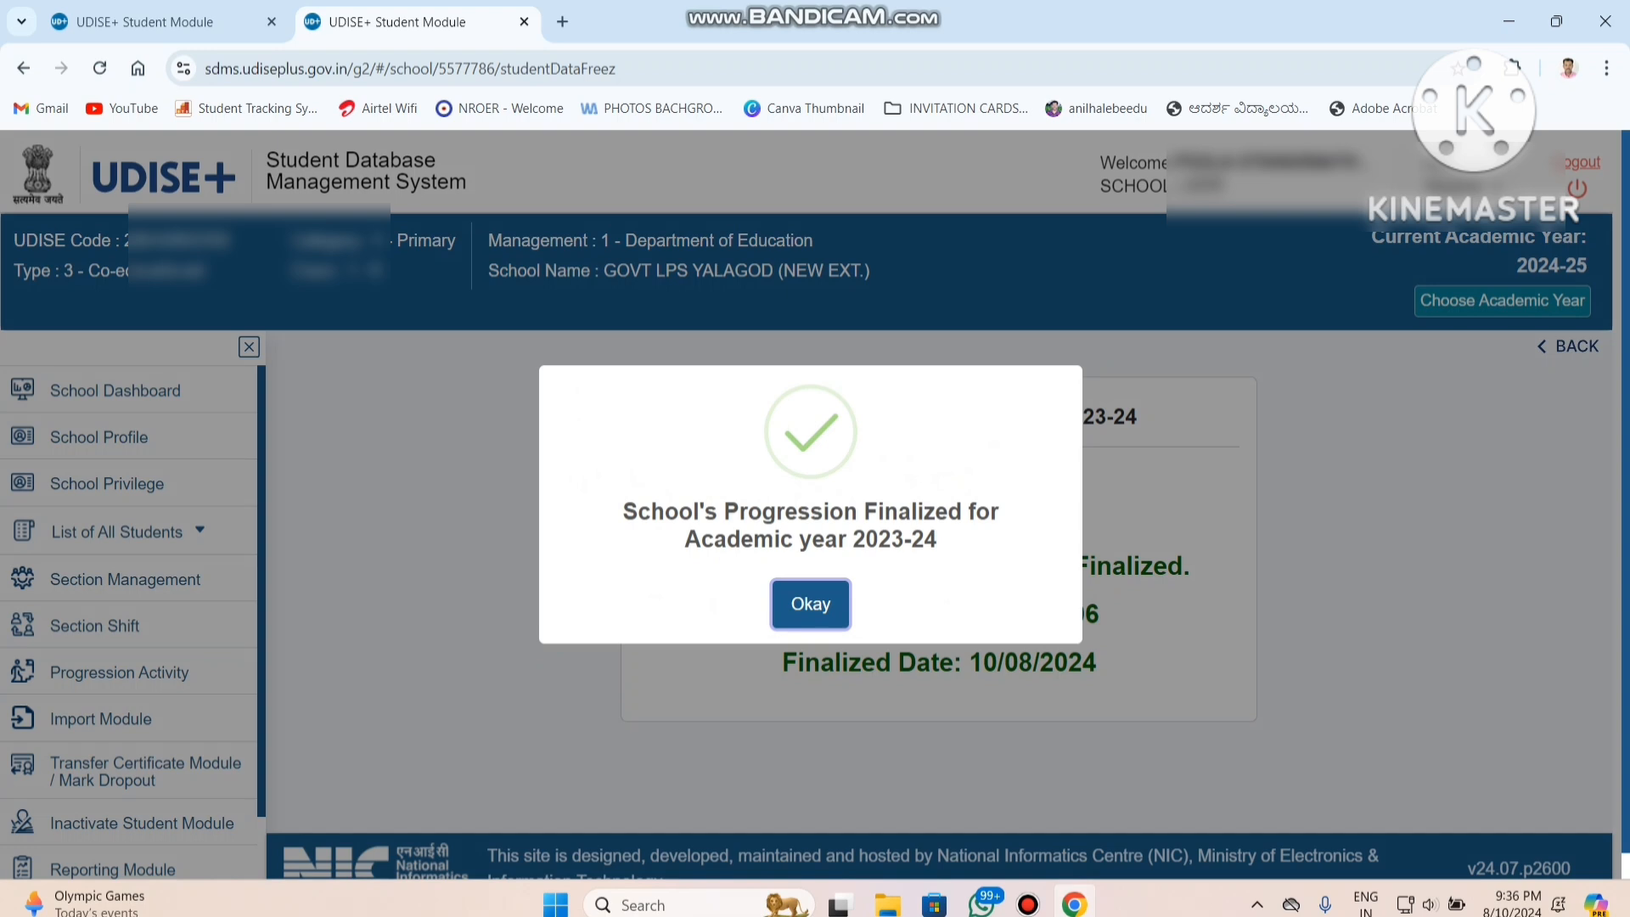
pyautogui.click(811, 604)
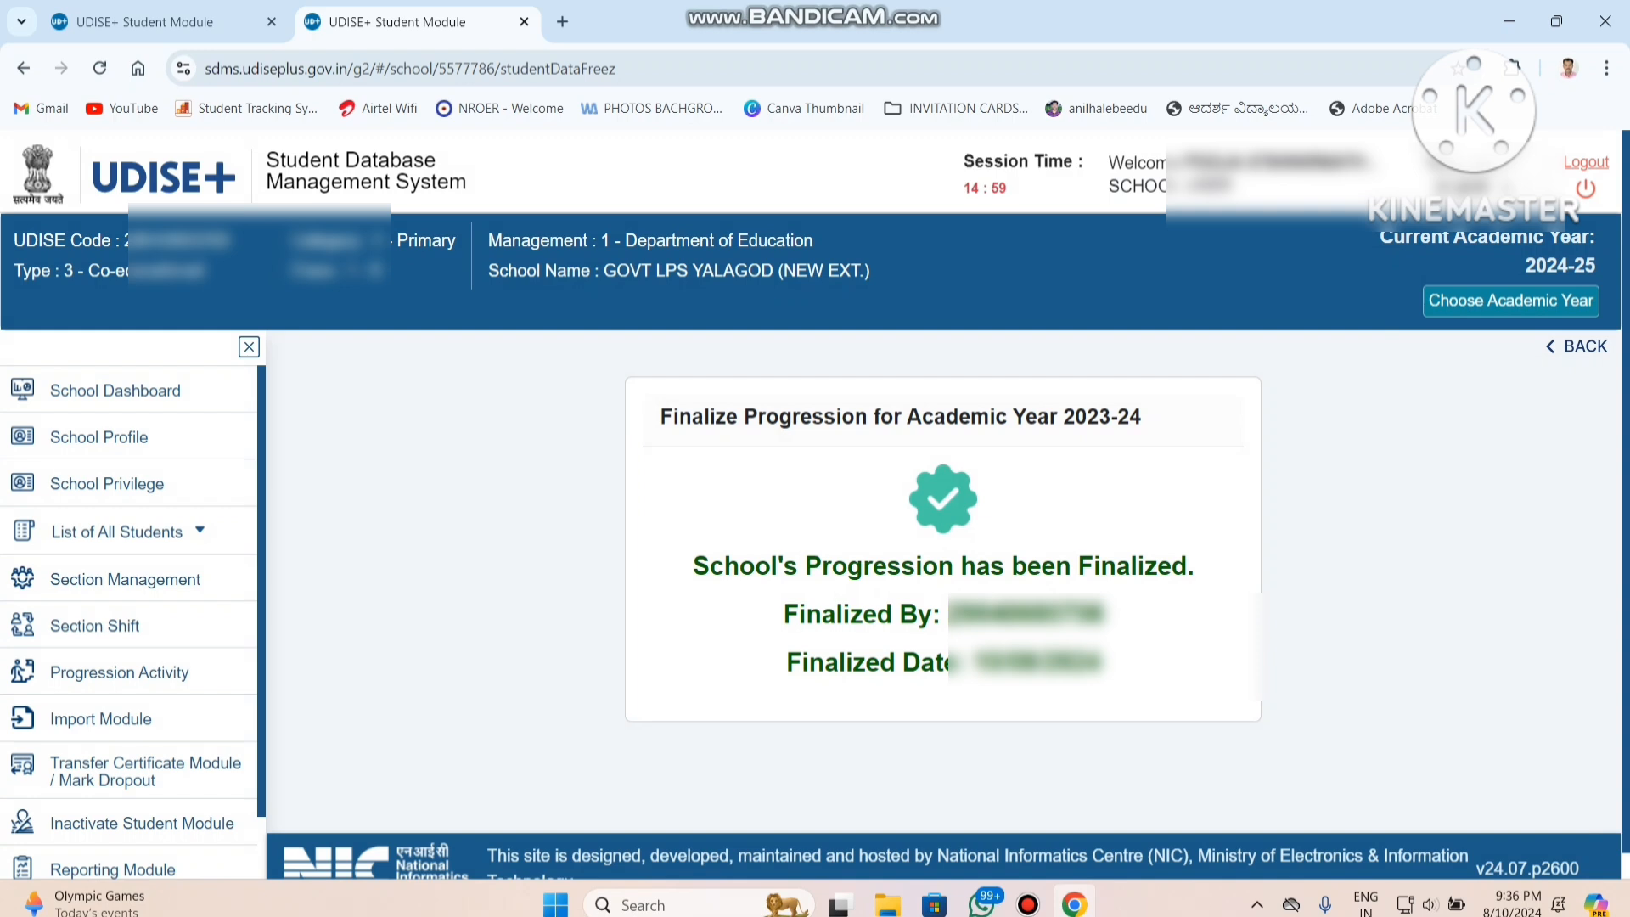